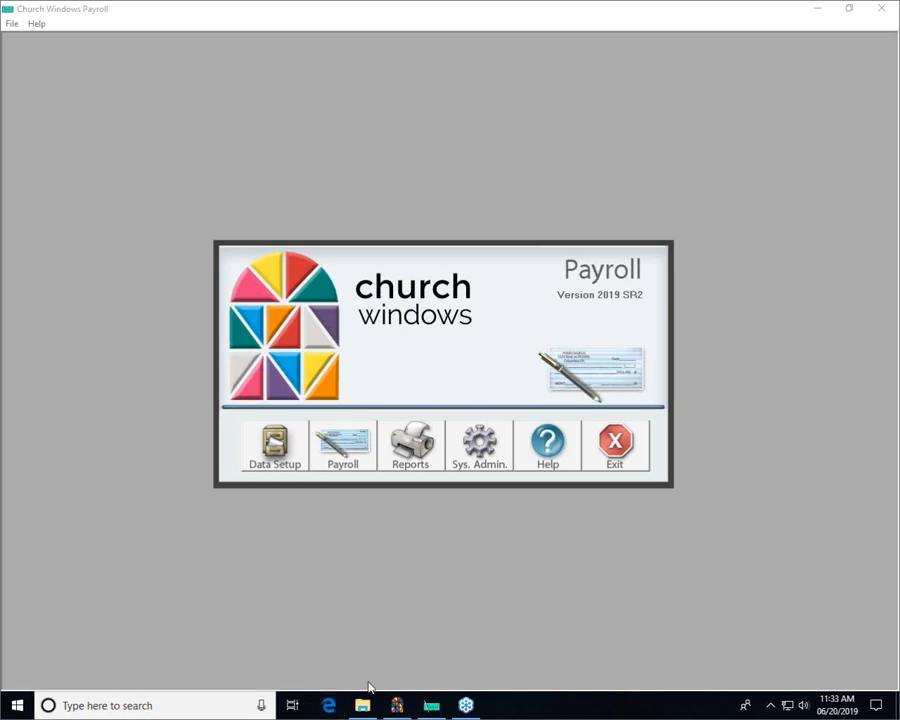
# Switch to Church Windows, open the Chart of Accounts in Accounting, and enlarge and reposition its window
pyautogui.click(397, 705)
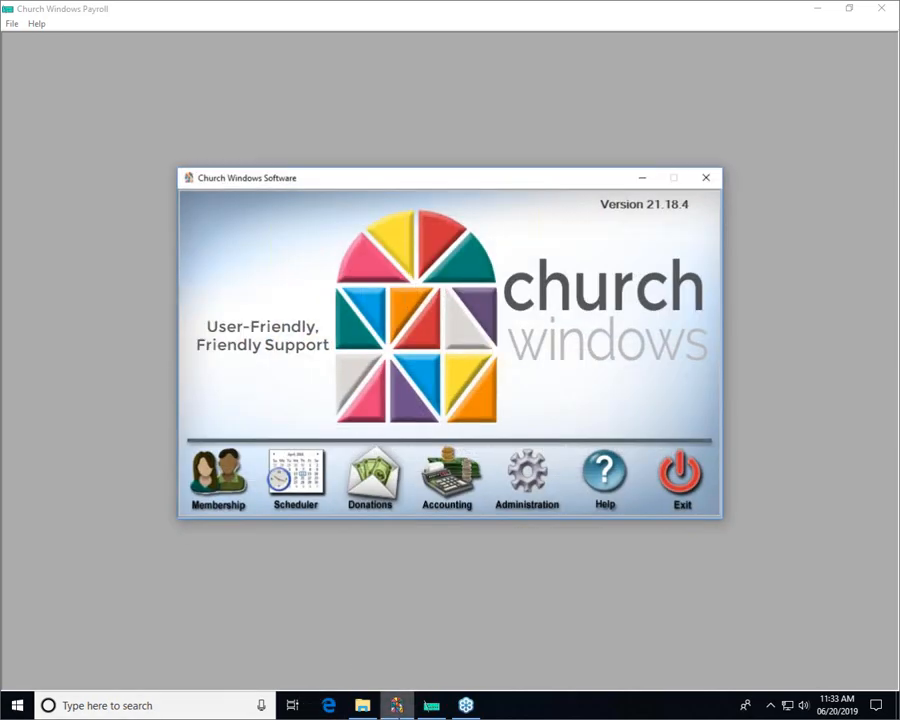
pyautogui.click(445, 488)
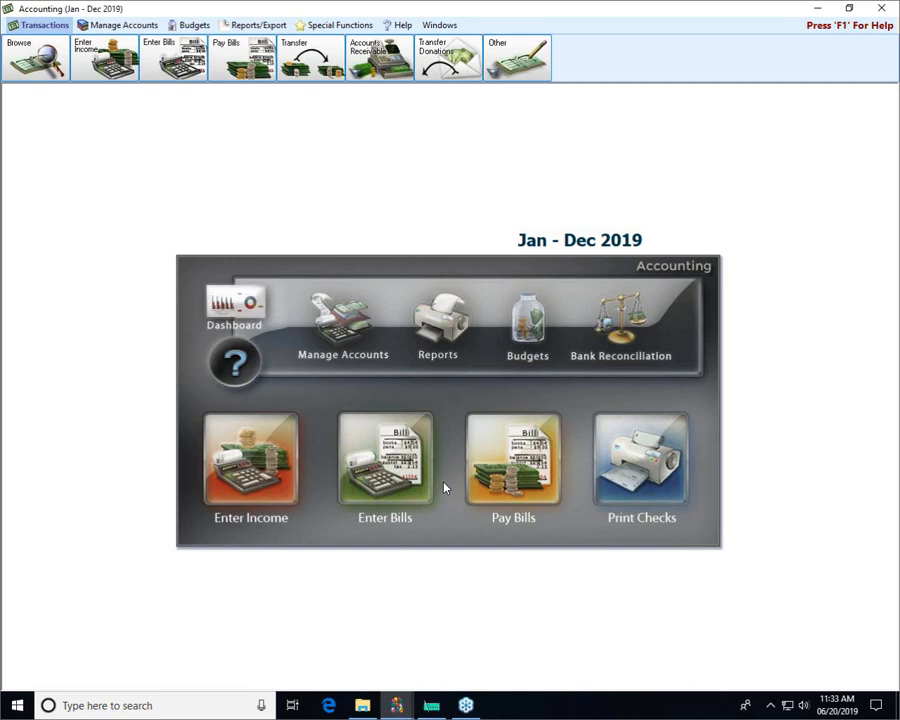
pyautogui.click(333, 343)
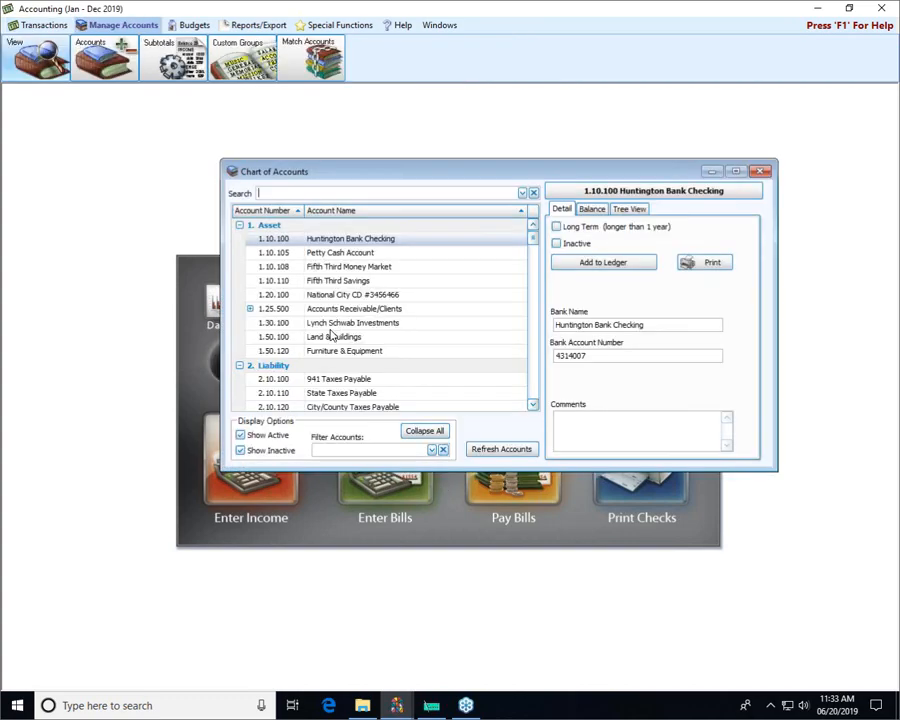
pyautogui.moveTo(570, 160); pyautogui.dragTo(568, 142)
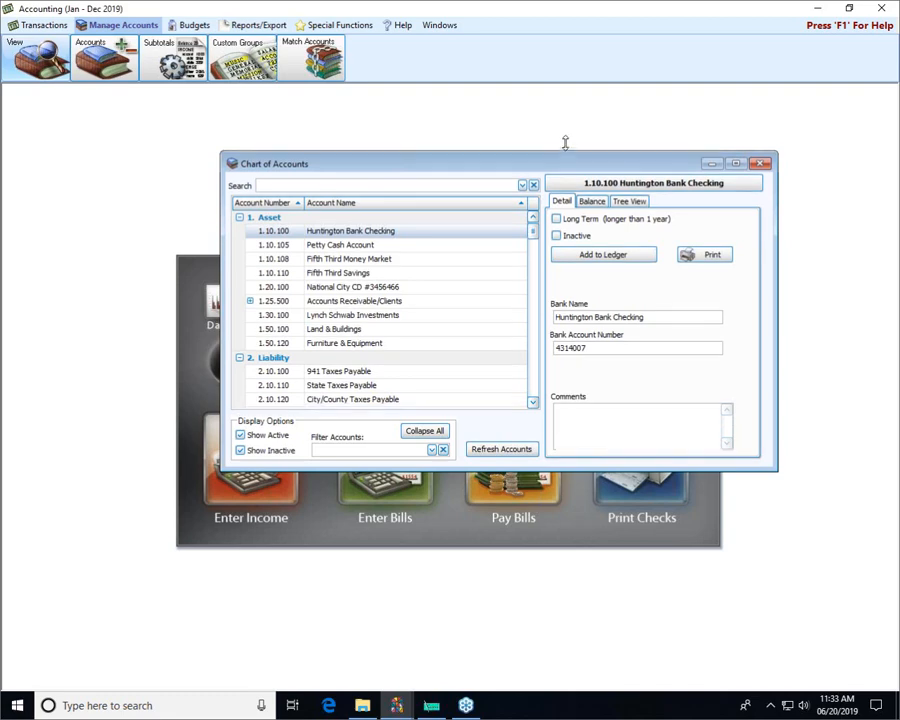
pyautogui.moveTo(524, 469); pyautogui.dragTo(524, 548)
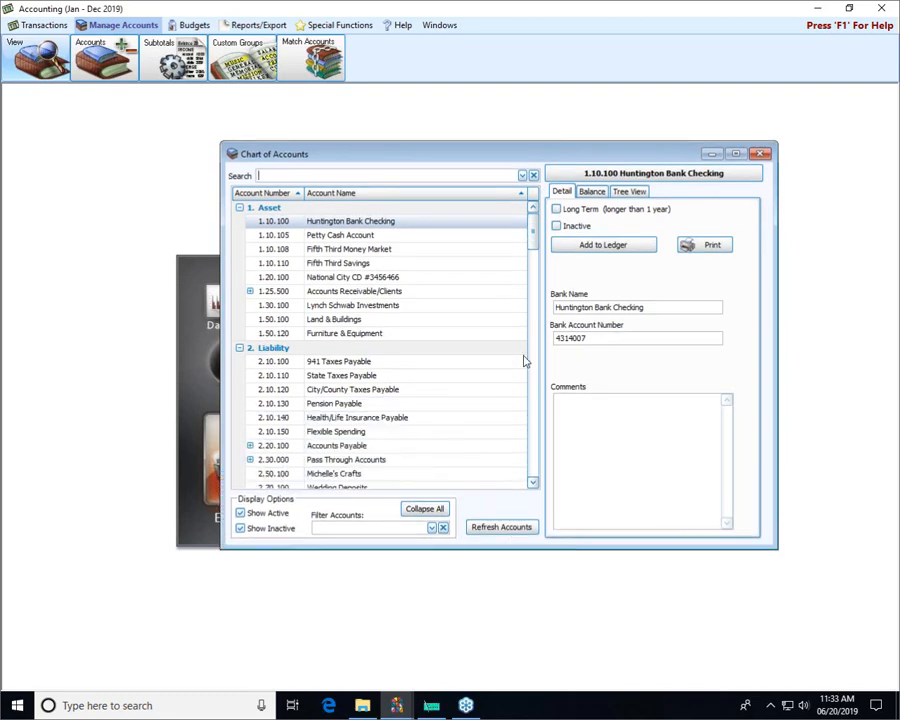
pyautogui.moveTo(496, 155); pyautogui.dragTo(433, 190)
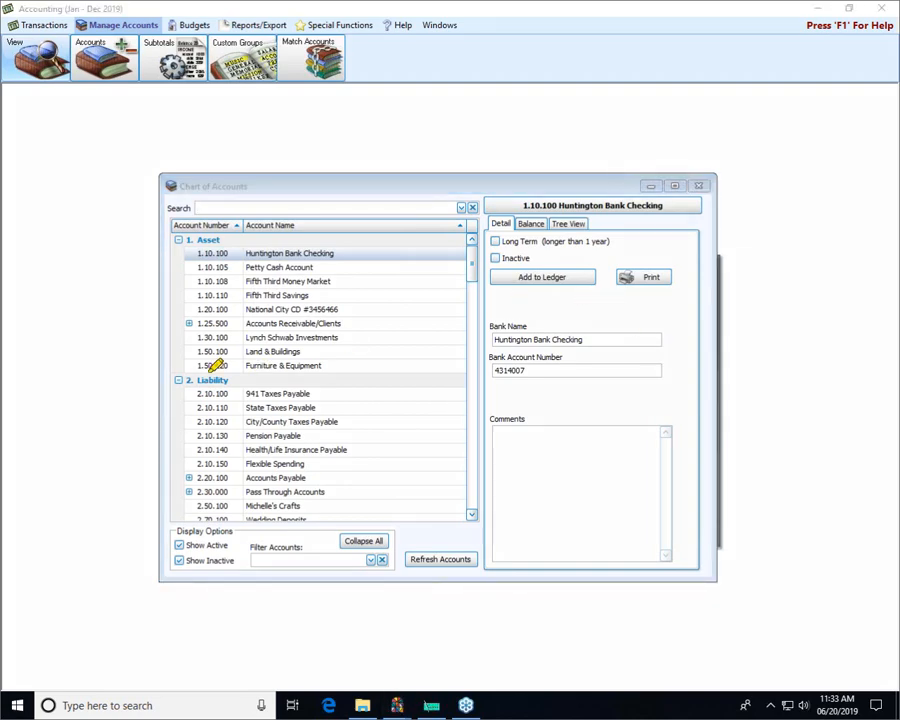
pyautogui.moveTo(111, 380); pyautogui.dragTo(162, 380)
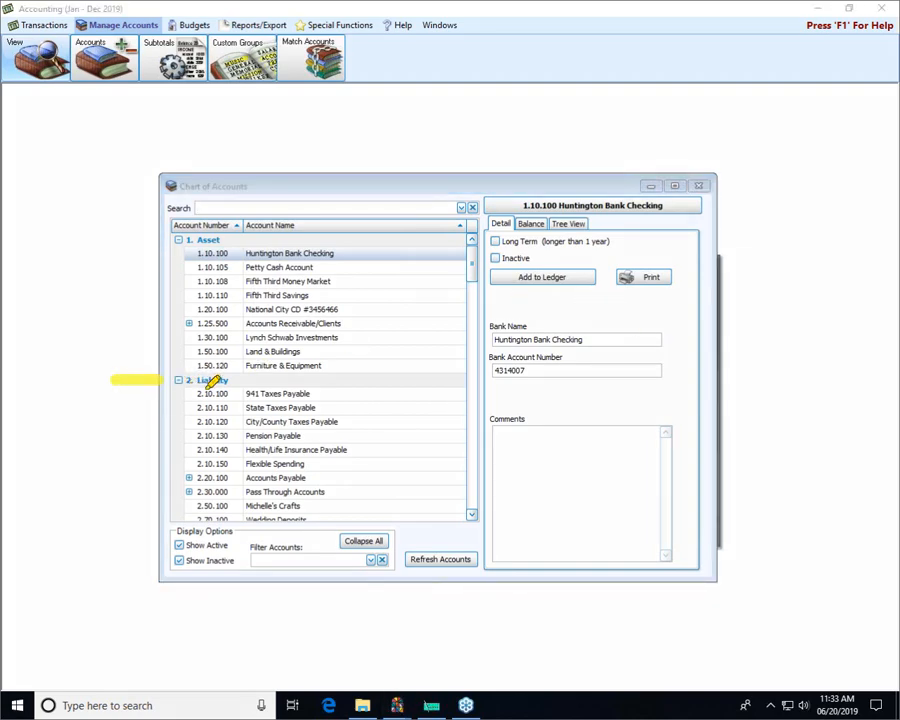
pyautogui.moveTo(320, 395)
pyautogui.mouseDown()
pyautogui.moveTo(363, 392)
pyautogui.moveTo(352, 407)
pyautogui.moveTo(405, 416)
pyautogui.mouseUp()
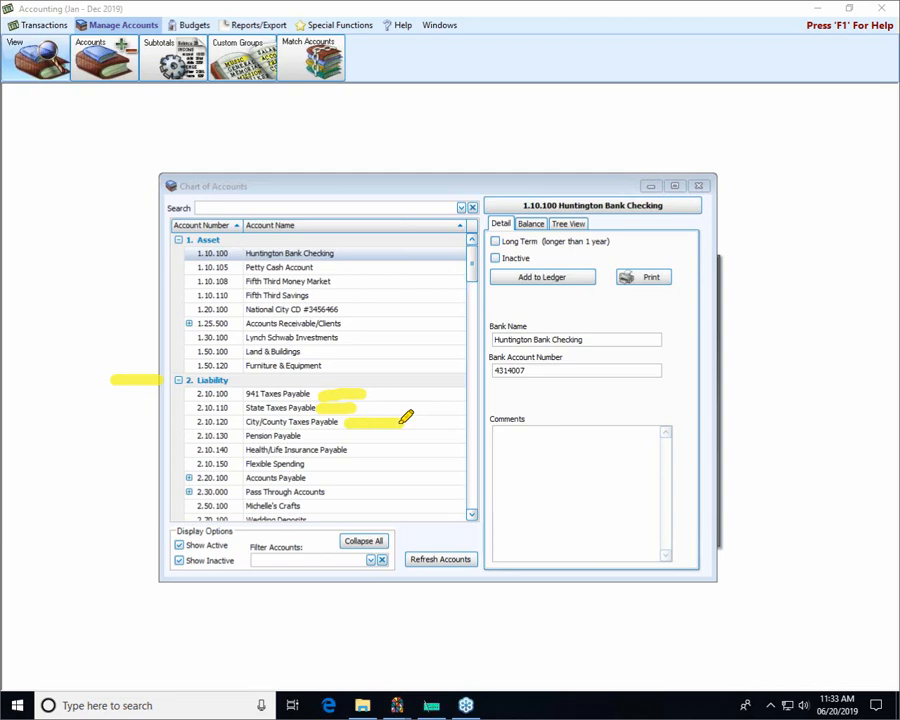
pyautogui.moveTo(326, 435); pyautogui.dragTo(360, 433)
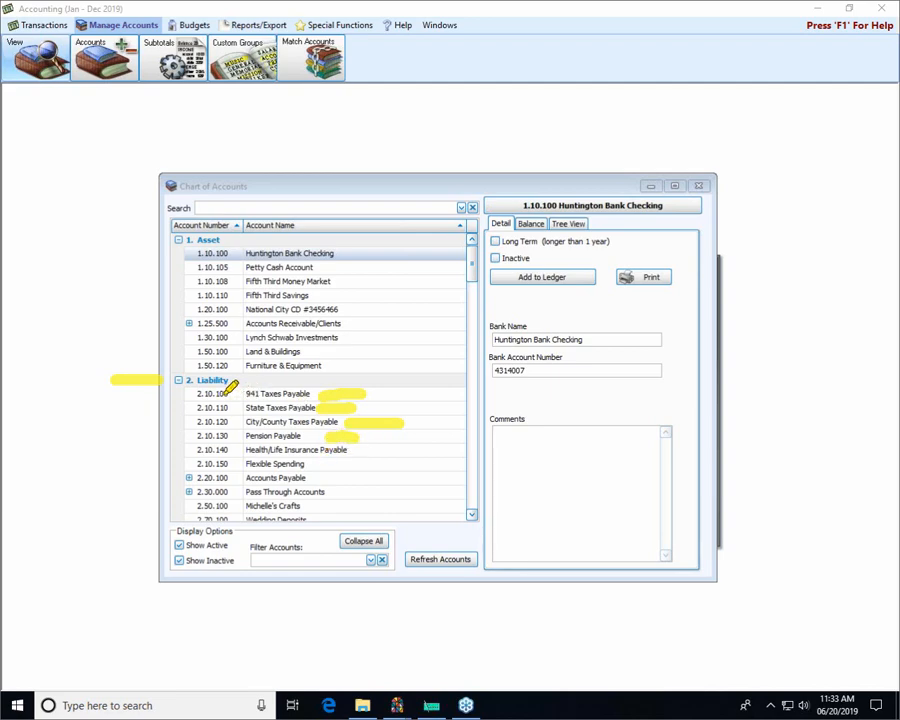
pyautogui.moveTo(168, 393)
pyautogui.mouseDown()
pyautogui.moveTo(205, 393)
pyautogui.moveTo(205, 408)
pyautogui.mouseUp()
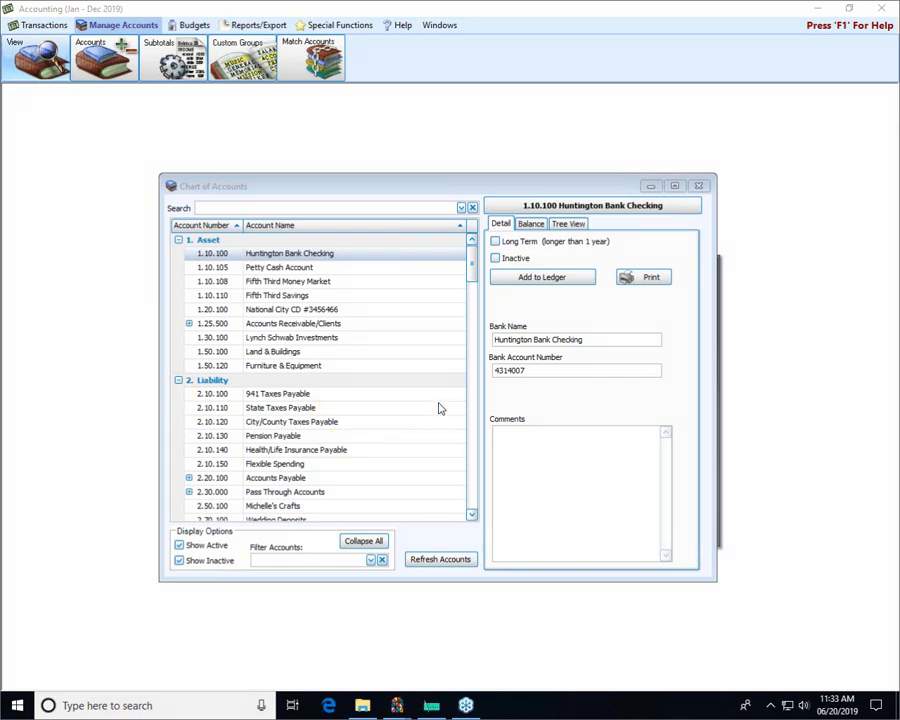
# Set the vendor name of the 2.10.100 941 Taxes Payable liability account to EFTPS
pyautogui.click(232, 396)
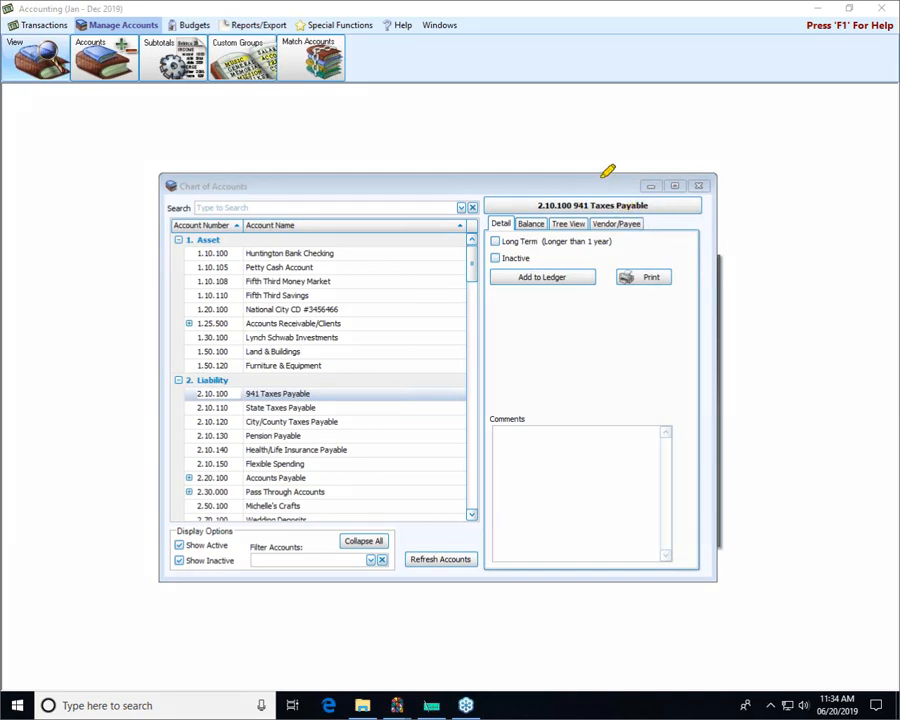
pyautogui.moveTo(613, 142); pyautogui.dragTo(614, 212)
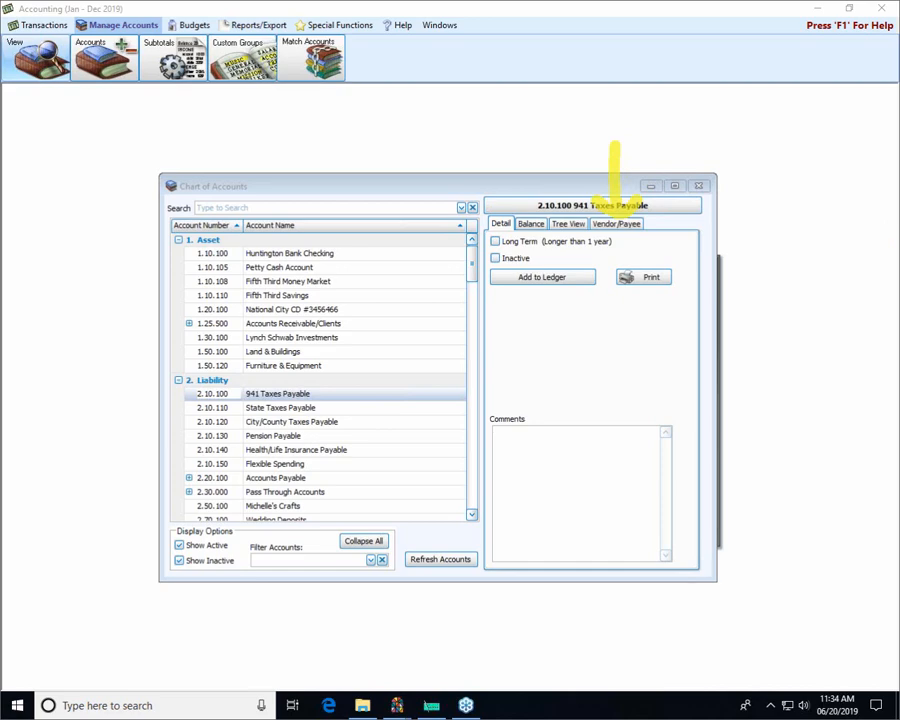
pyautogui.press('Escape')
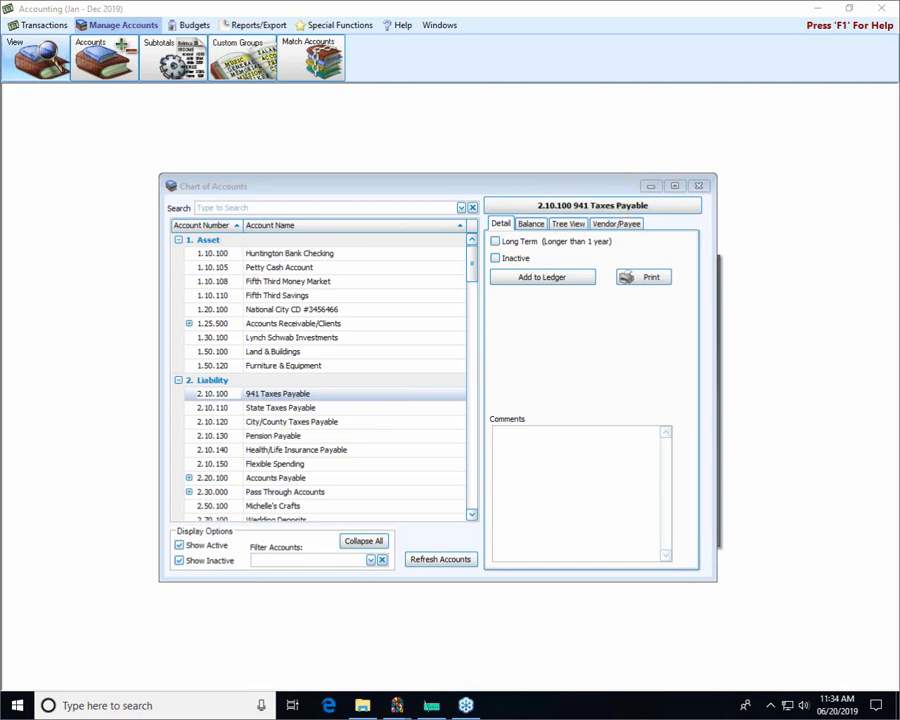
pyautogui.click(626, 224)
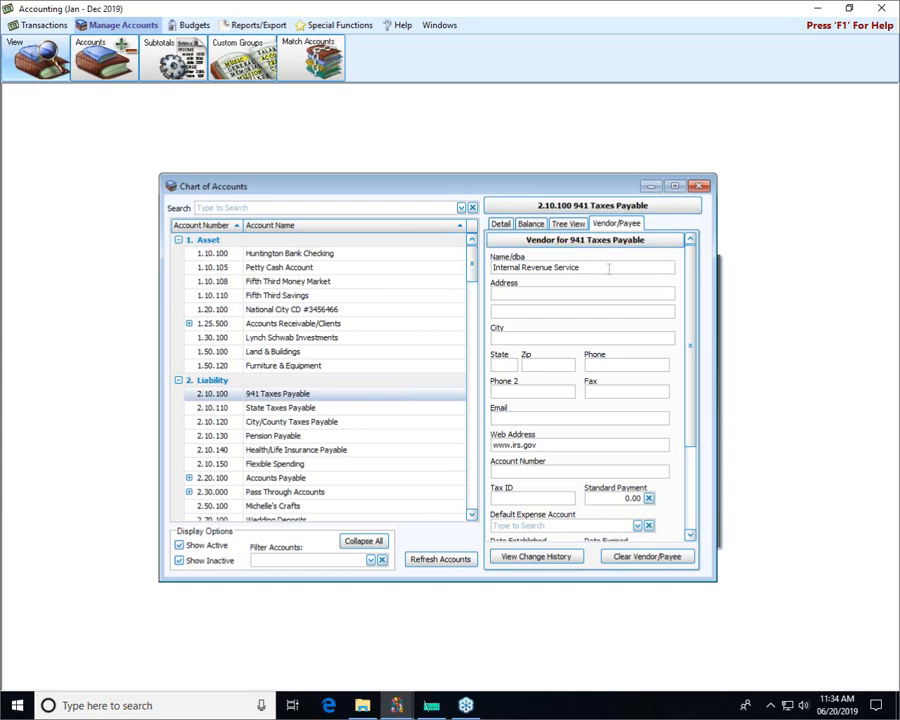
pyautogui.moveTo(609, 268); pyautogui.dragTo(449, 274)
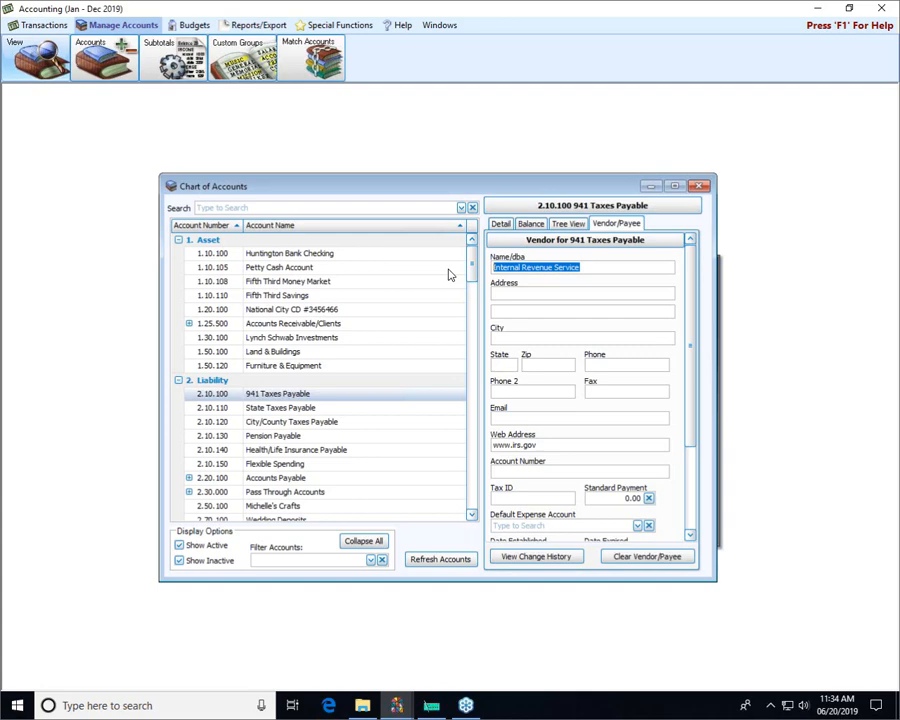
pyautogui.write('EFTPS')
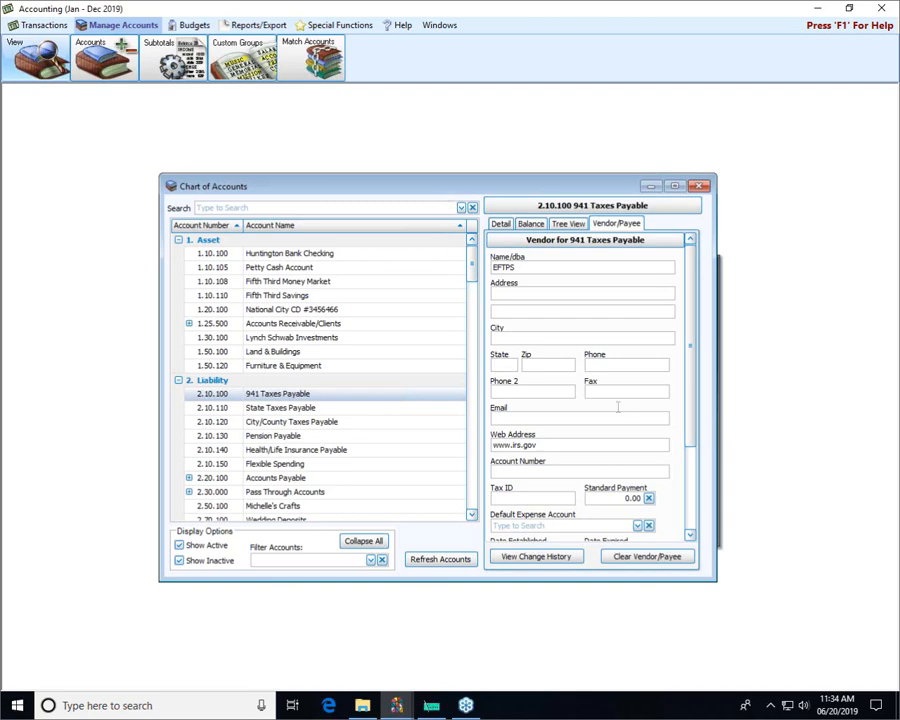
pyautogui.click(566, 303)
# Replace the vendor name of the 2.10.110 State Taxes Payable account with "Ohio State Dept of Revenue"
pyautogui.click(258, 407)
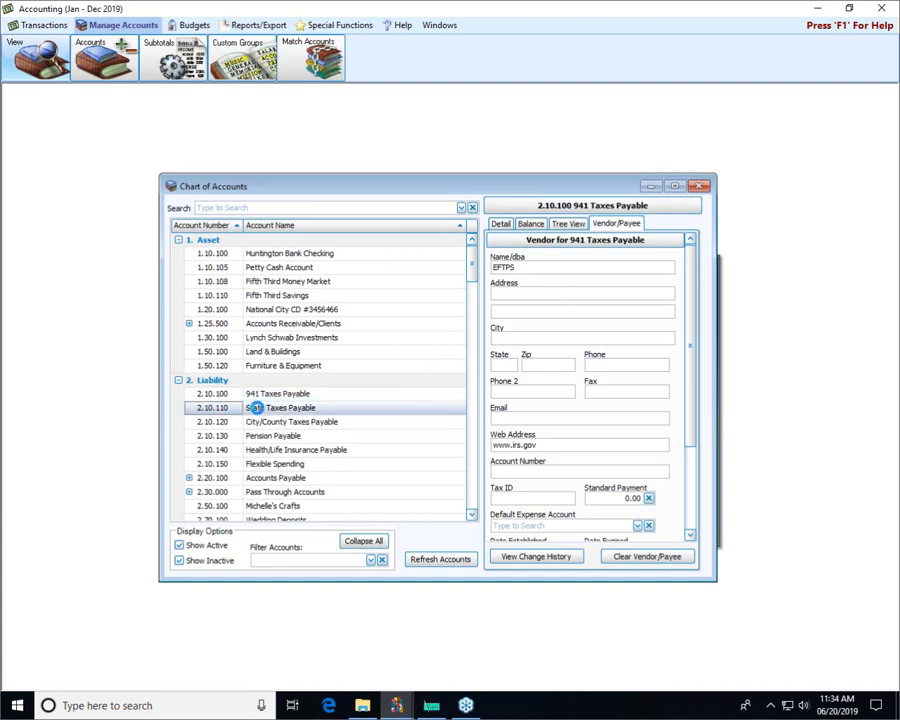
pyautogui.click(616, 223)
pyautogui.click(568, 265)
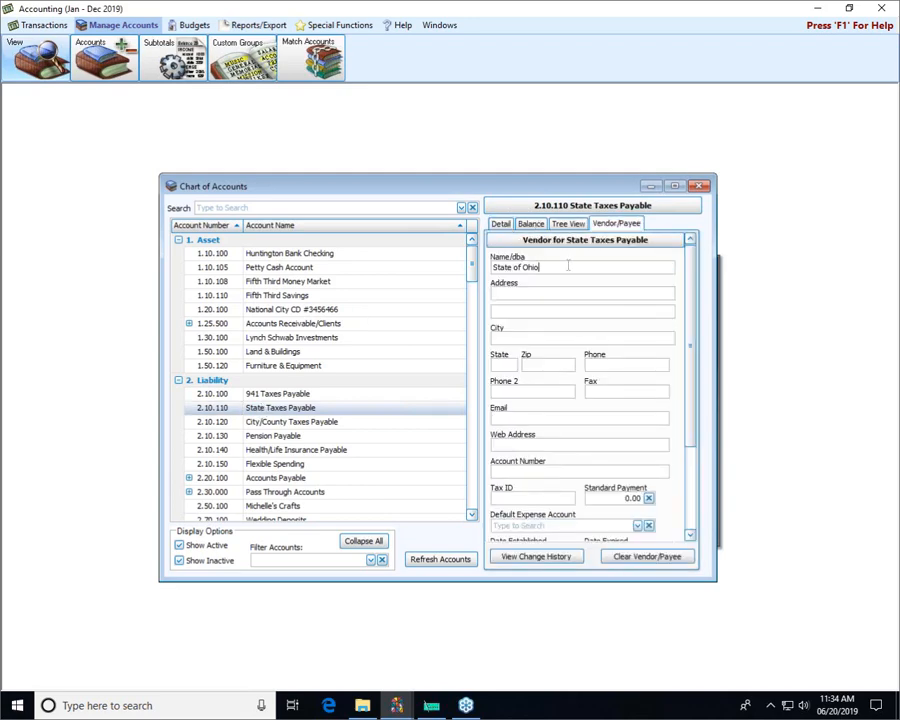
pyautogui.press('BackSpace')
pyautogui.press('BackSpace')
pyautogui.press('BackSpace')
pyautogui.press('BackSpace')
pyautogui.press('BackSpace')
pyautogui.press('BackSpace')
pyautogui.press('BackSpace')
pyautogui.press('BackSpace')
pyautogui.press('BackSpace')
pyautogui.press('BackSpace')
pyautogui.press('BackSpace')
pyautogui.press('BackSpace')
pyautogui.press('BackSpace')
pyautogui.write('Ohio State Dept of Revenue')
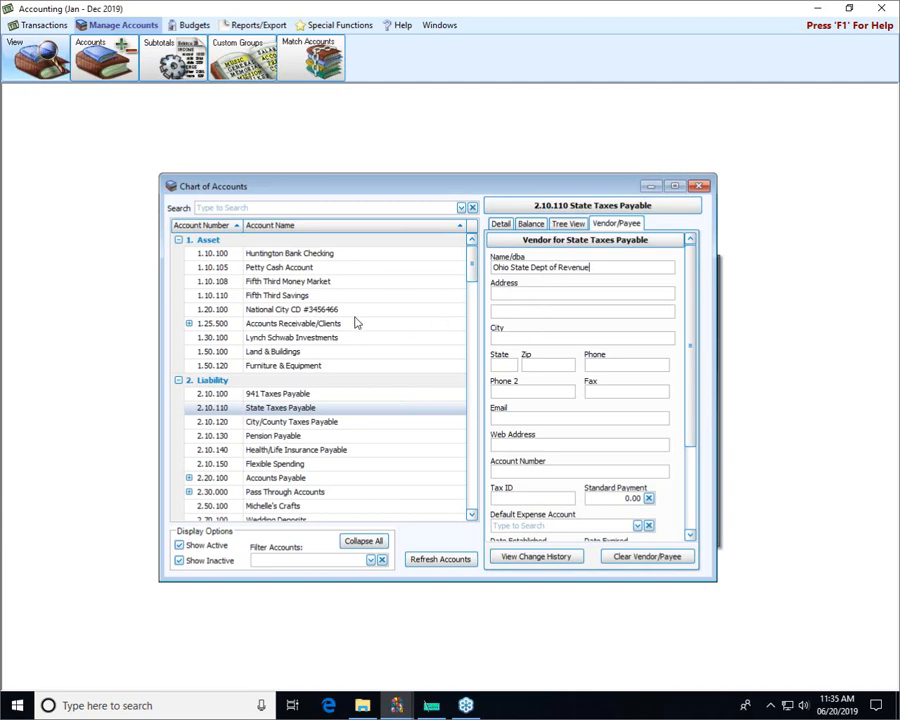
# Select the City/County Taxes Payable account, close the Chart of Accounts, and minimize Accounting to return to Church Windows Payroll
pyautogui.click(280, 422)
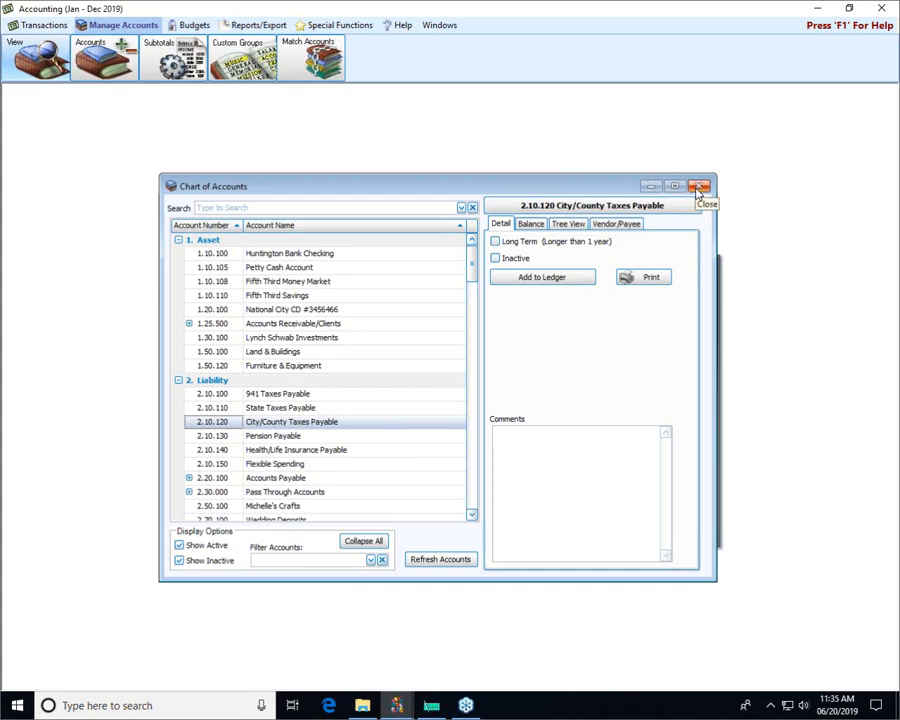
pyautogui.click(699, 187)
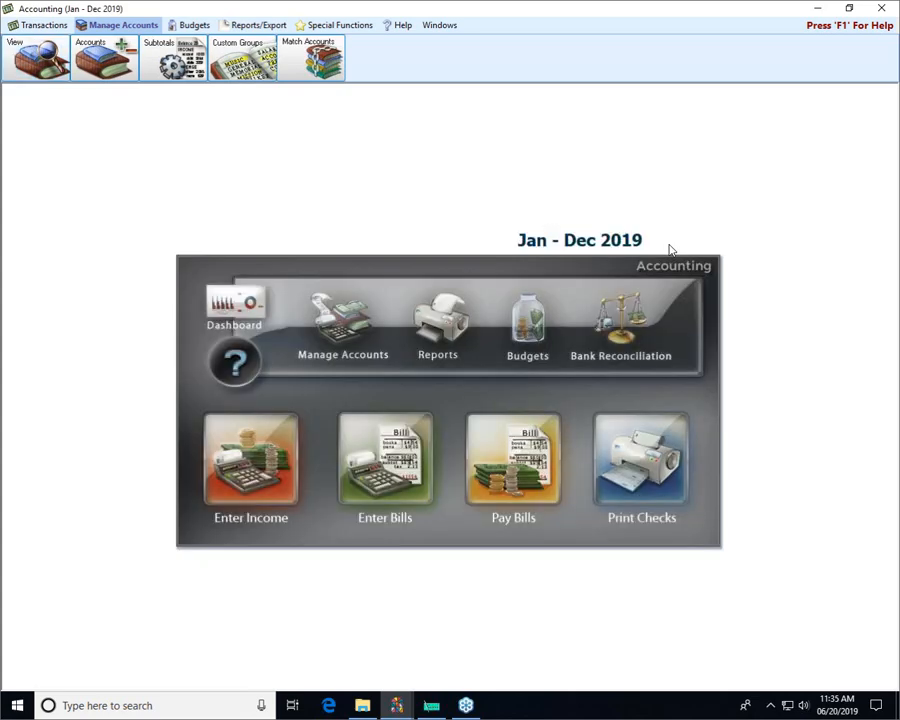
pyautogui.click(815, 9)
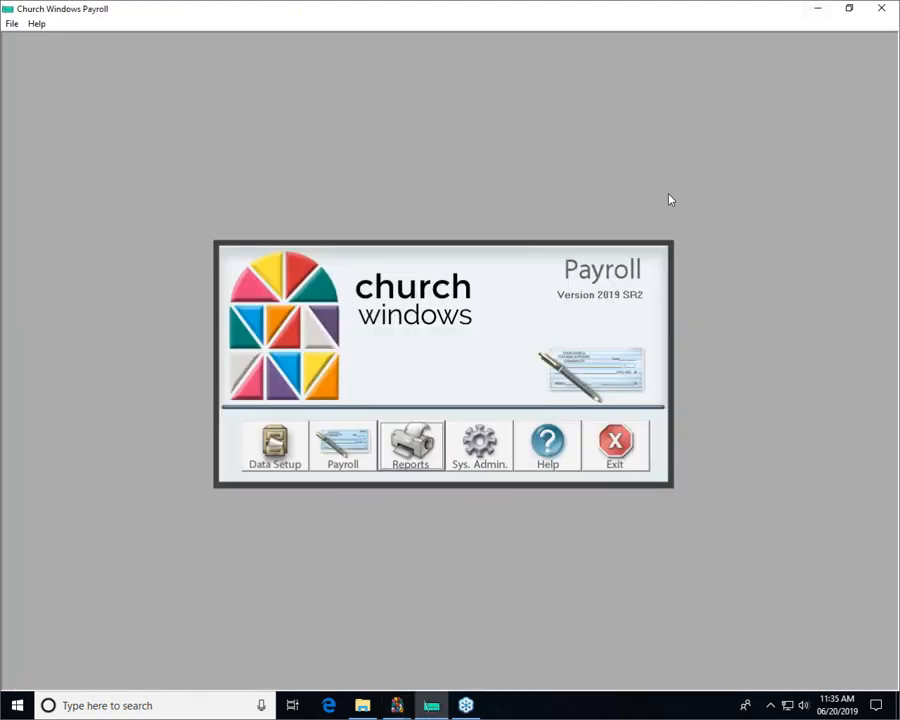
# In Account Number Setup, assign the first employee's withheld tax liabilities: 2.10.100 941 Taxes Payable for federal and 2.10.110 State Taxes Payable for state
pyautogui.click(480, 452)
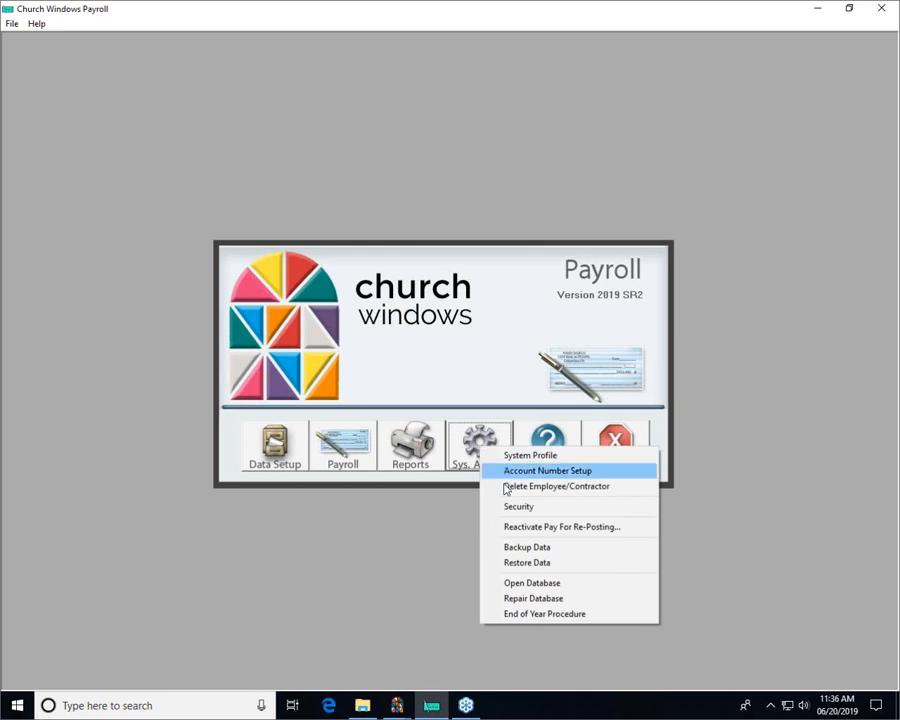
pyautogui.click(517, 473)
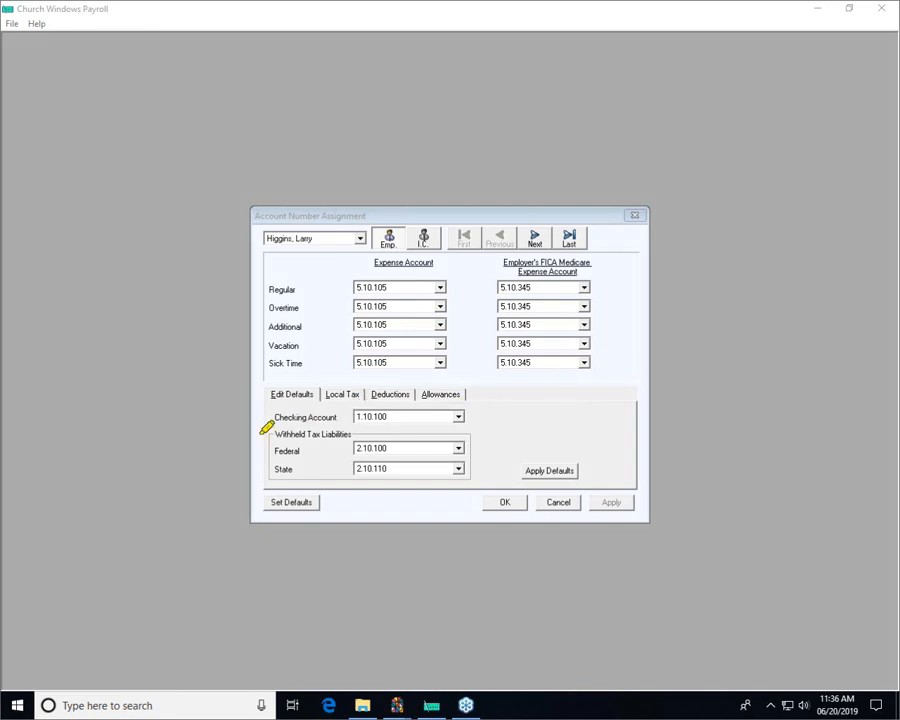
pyautogui.moveTo(178, 431); pyautogui.dragTo(268, 428)
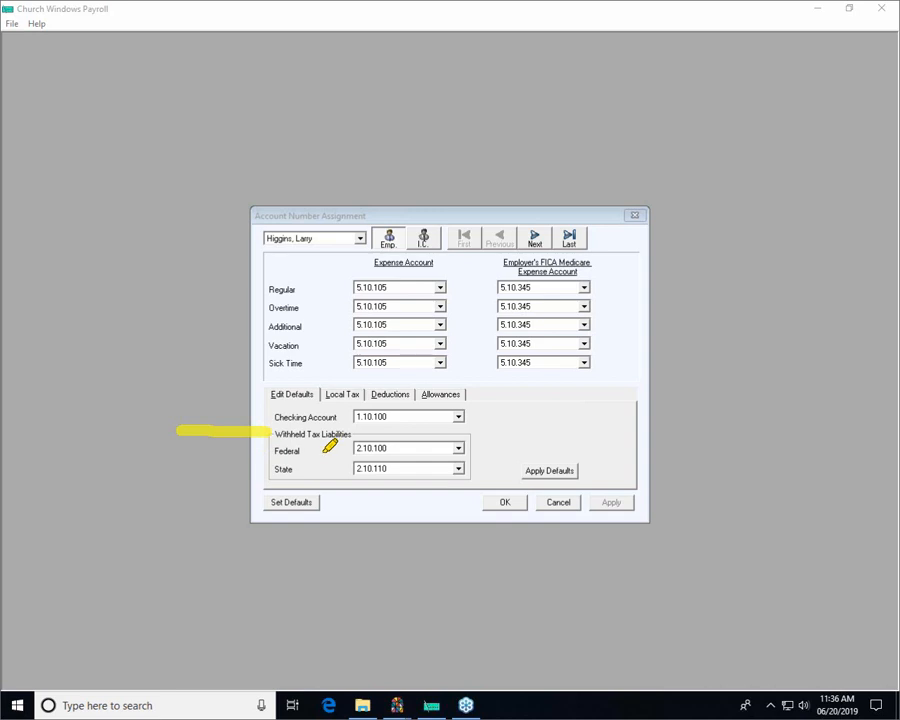
pyautogui.moveTo(321, 450)
pyautogui.mouseDown()
pyautogui.moveTo(338, 450)
pyautogui.moveTo(336, 470)
pyautogui.moveTo(323, 450)
pyautogui.moveTo(340, 450)
pyautogui.mouseUp()
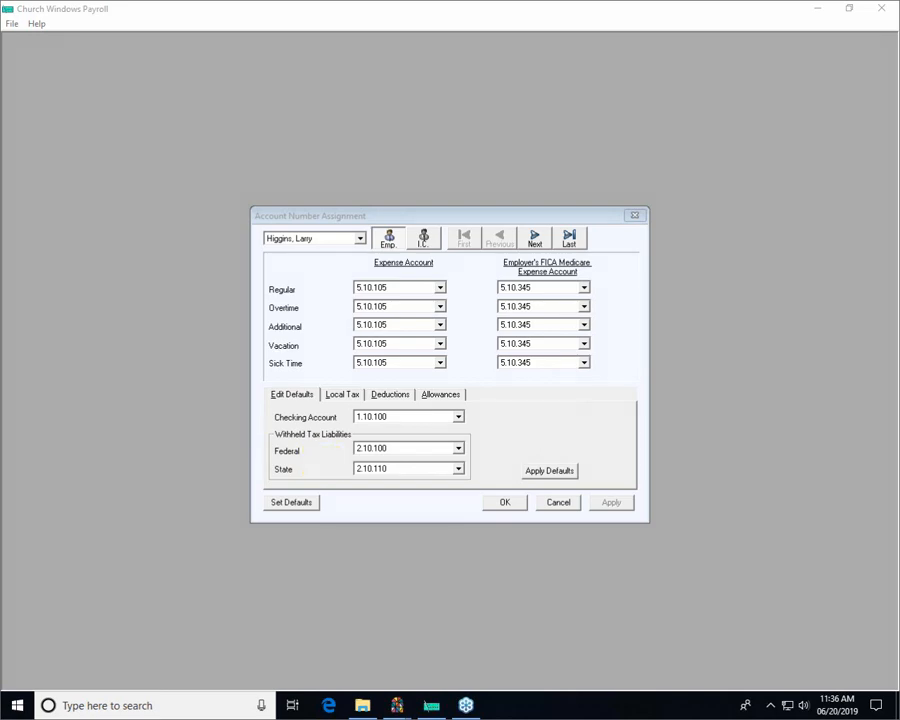
pyautogui.click(460, 450)
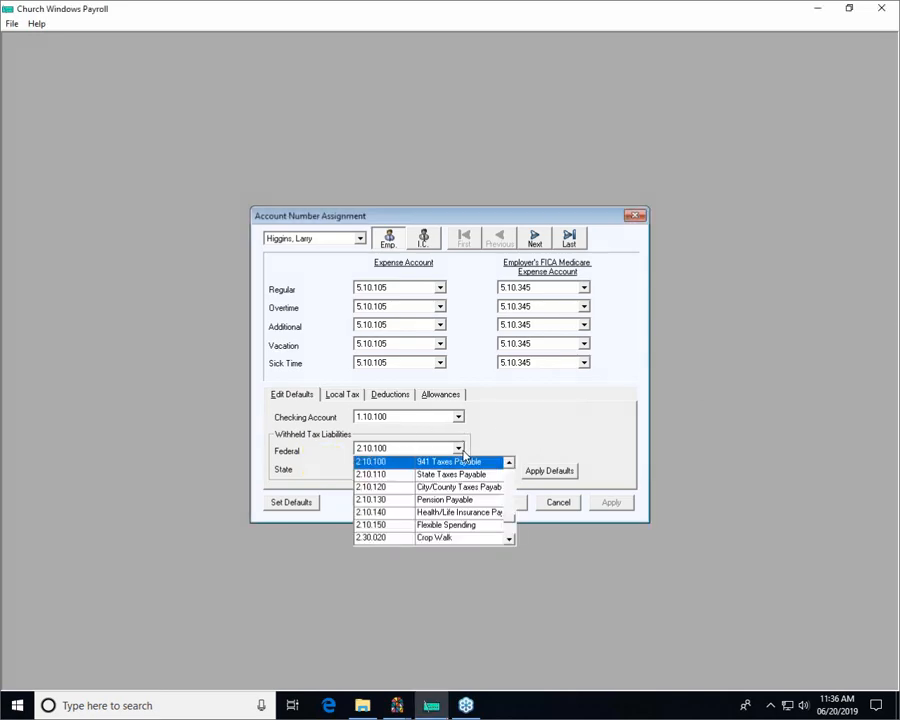
pyautogui.click(451, 463)
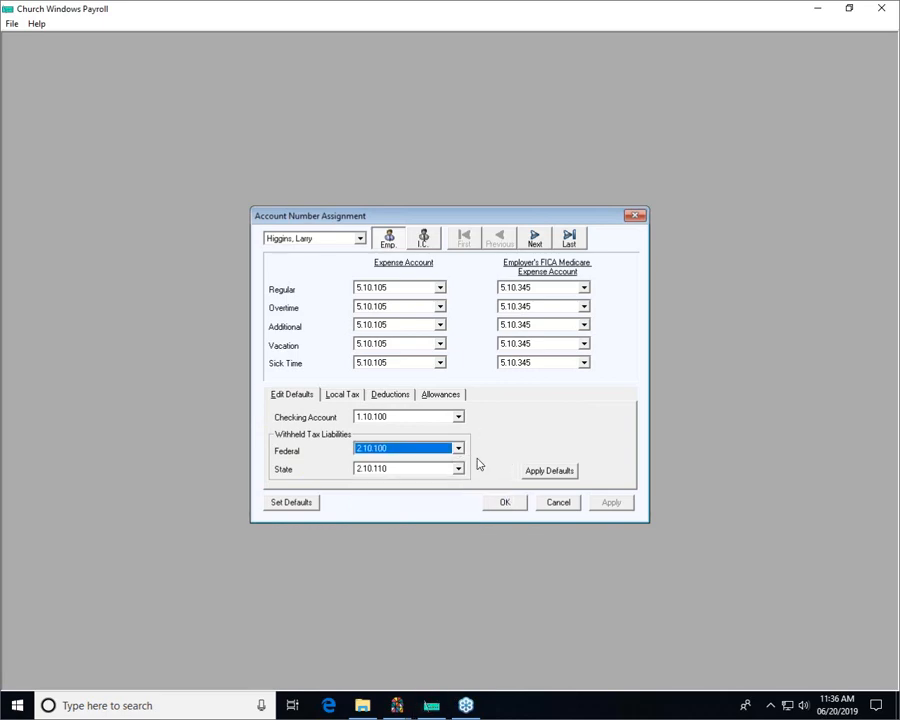
pyautogui.click(459, 470)
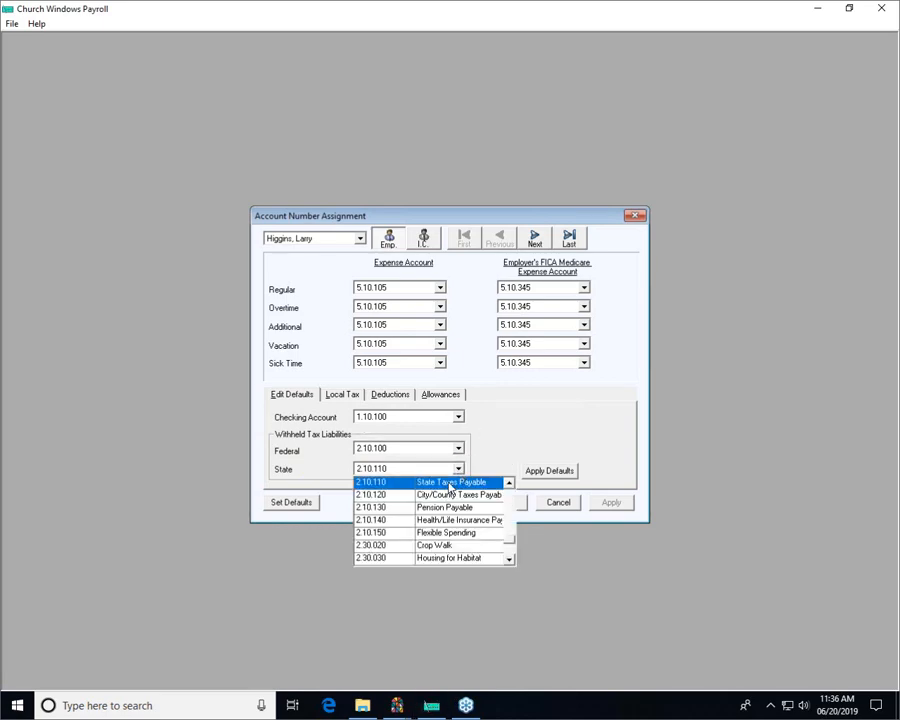
pyautogui.click(451, 483)
pyautogui.click(459, 470)
pyautogui.click(451, 484)
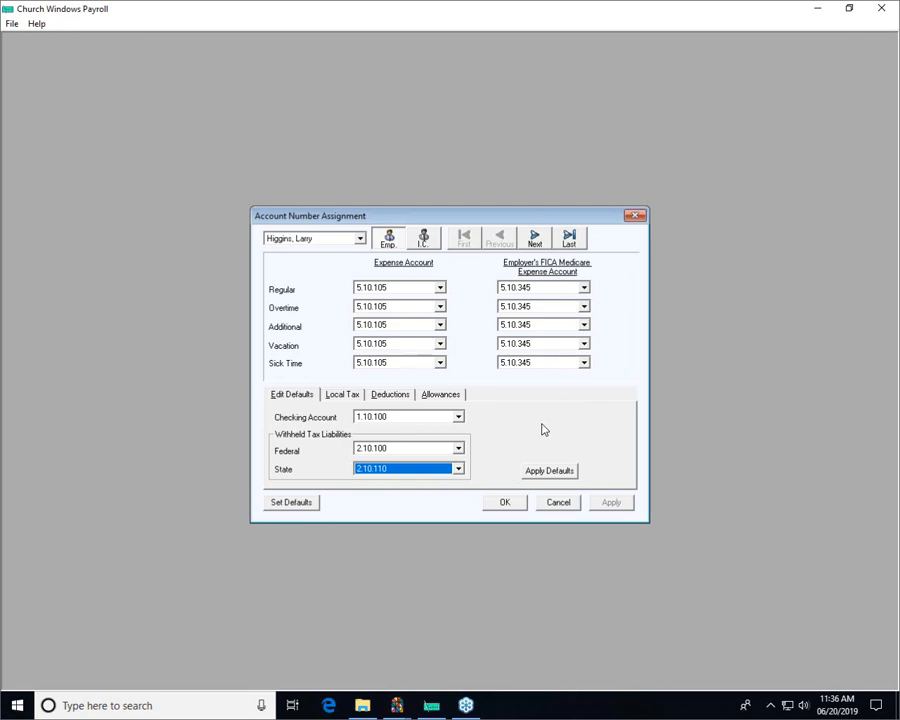
# Accept default account numbers 1.10.100 for checking, 2.10.100 for federal and 2.10.110 for state, and apply them to the first employee
pyautogui.click(300, 503)
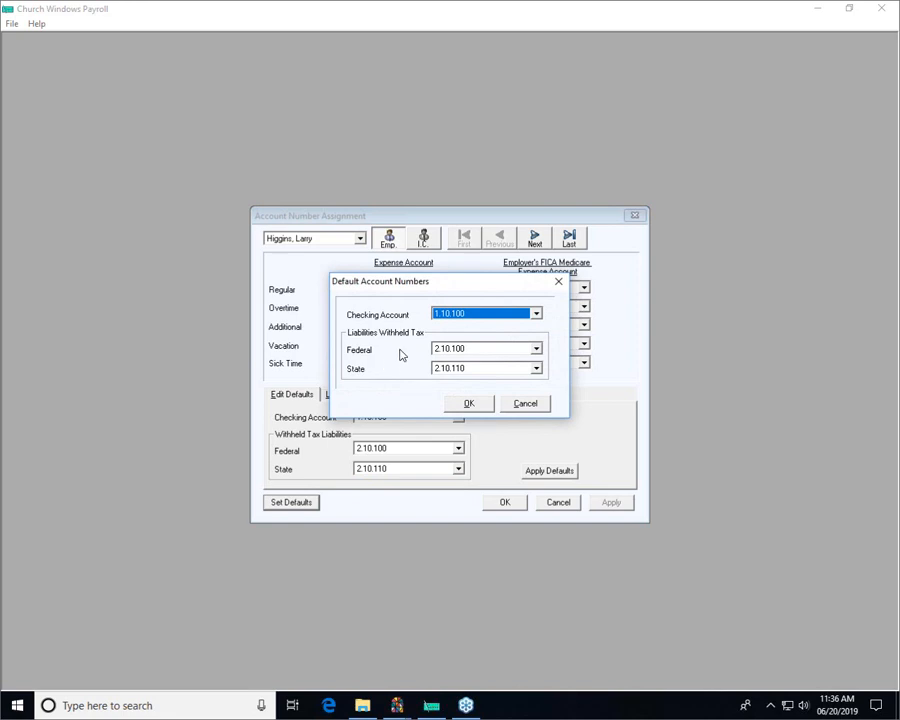
pyautogui.click(468, 403)
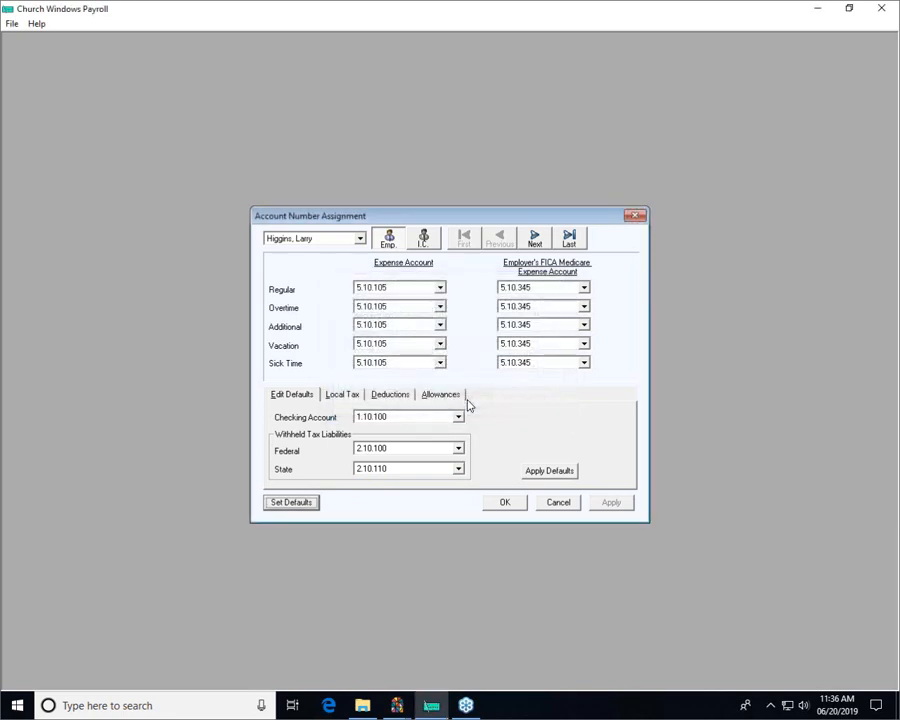
pyautogui.click(550, 470)
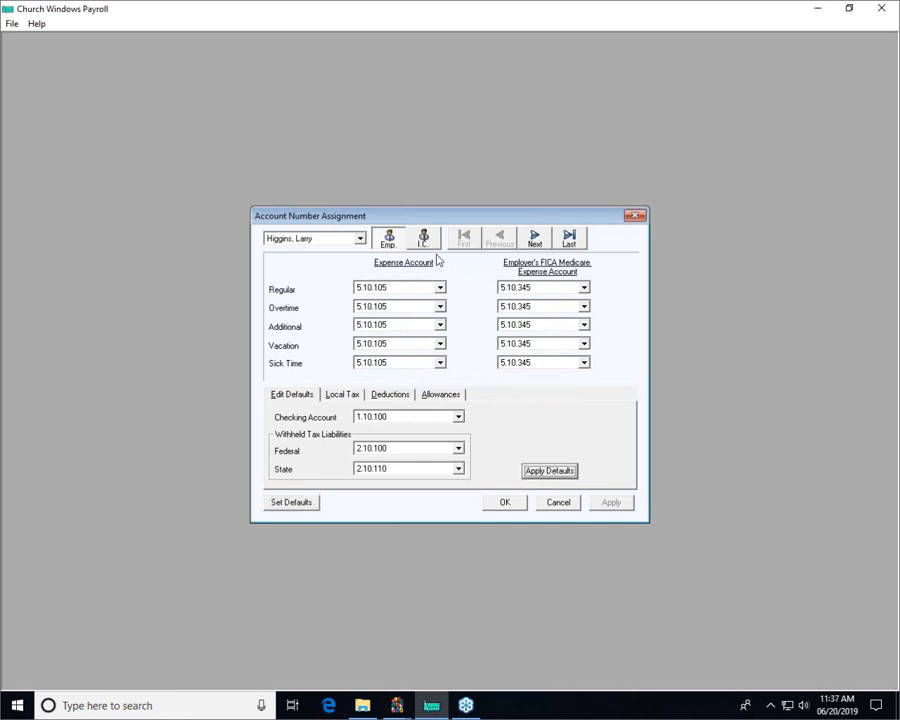
# Apply the default accounts to the next employee and display that employee's local tax liability accounts
pyautogui.click(535, 238)
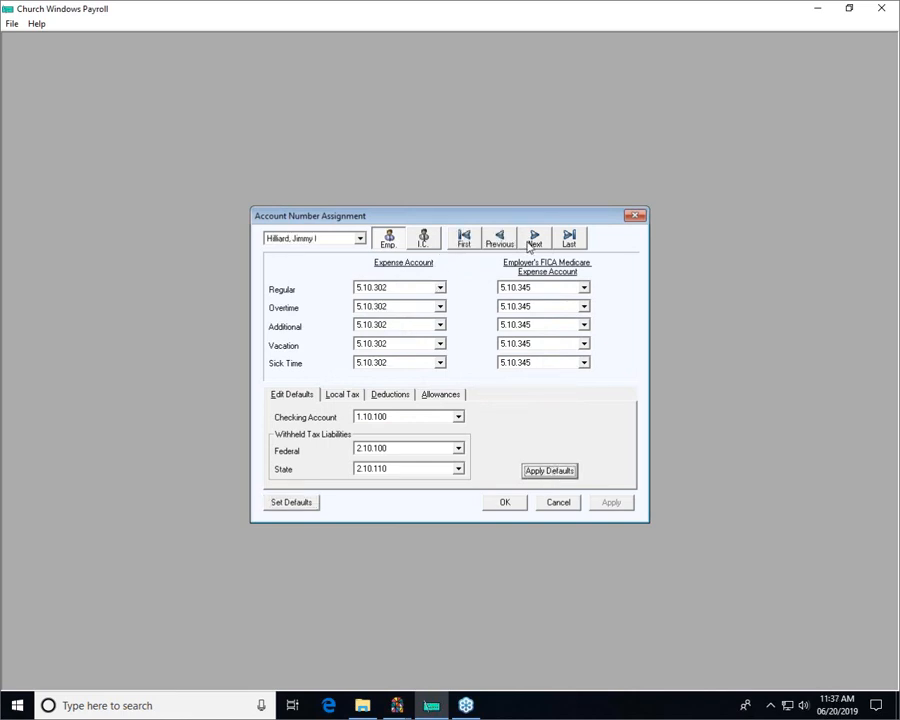
pyautogui.click(538, 476)
pyautogui.click(352, 398)
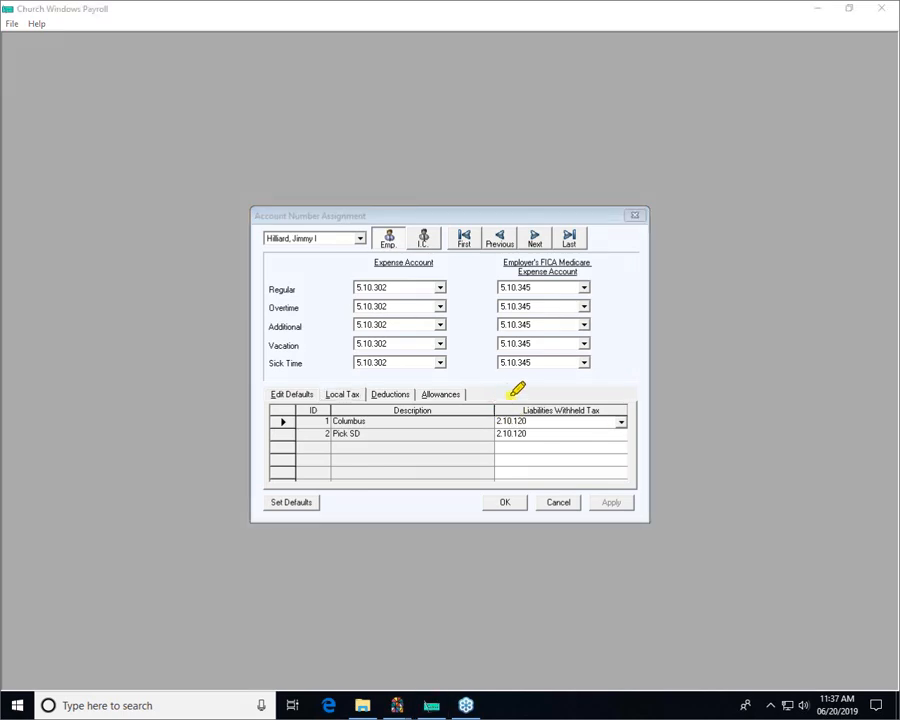
pyautogui.moveTo(511, 393); pyautogui.dragTo(601, 393)
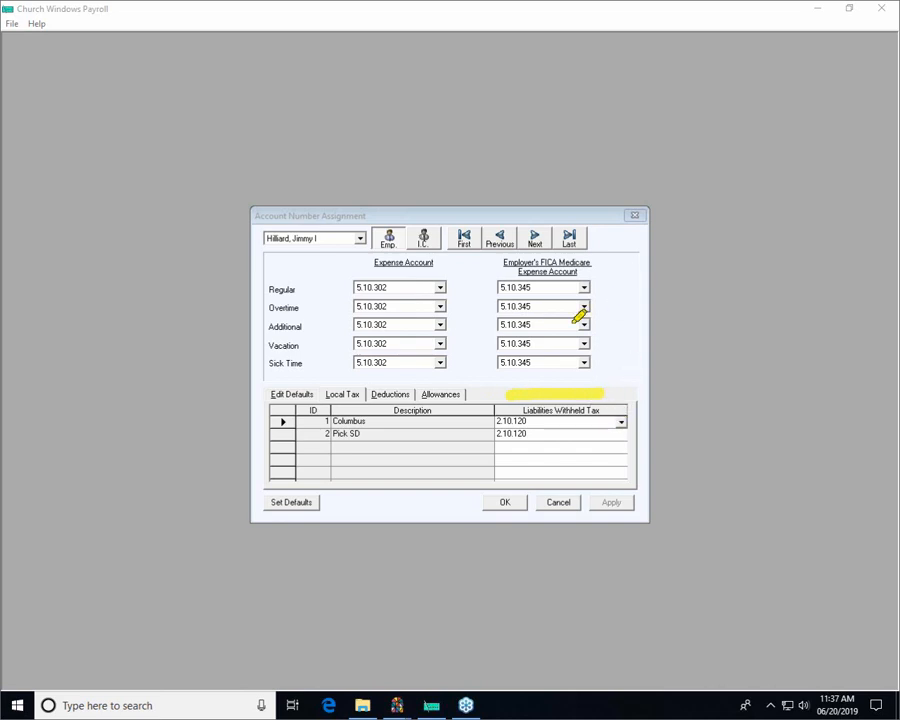
pyautogui.moveTo(561, 318); pyautogui.dragTo(567, 404)
pyautogui.click(571, 369)
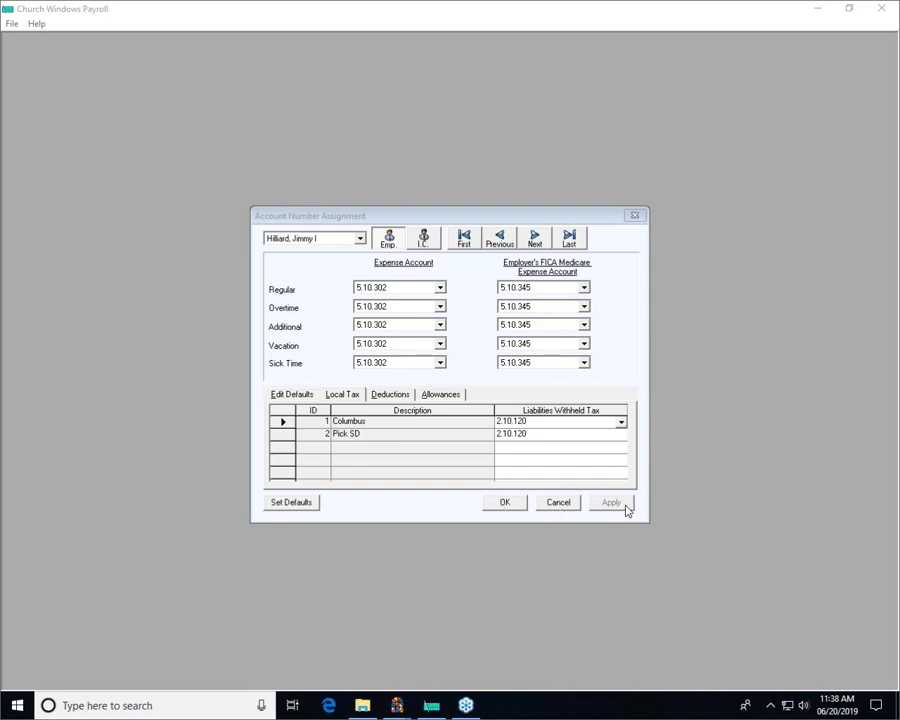
# Save the employee account number assignments and close the Account Number Assignment window
pyautogui.click(518, 505)
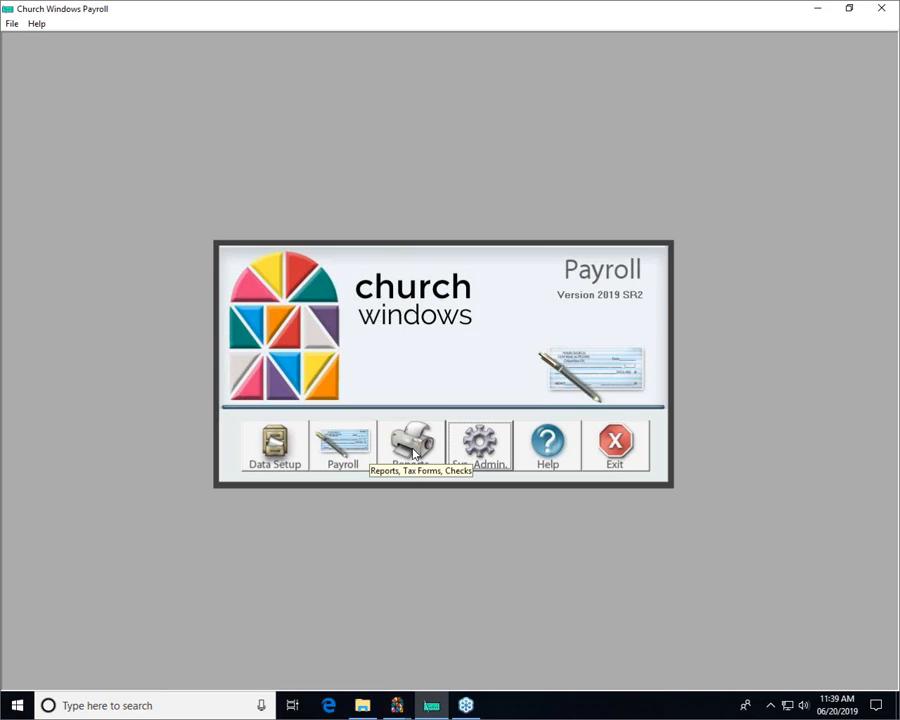
# Preview the Pay Period Deductions report for all employees with pay dates from 03/01/2019 to 03/31/2019
pyautogui.click(413, 455)
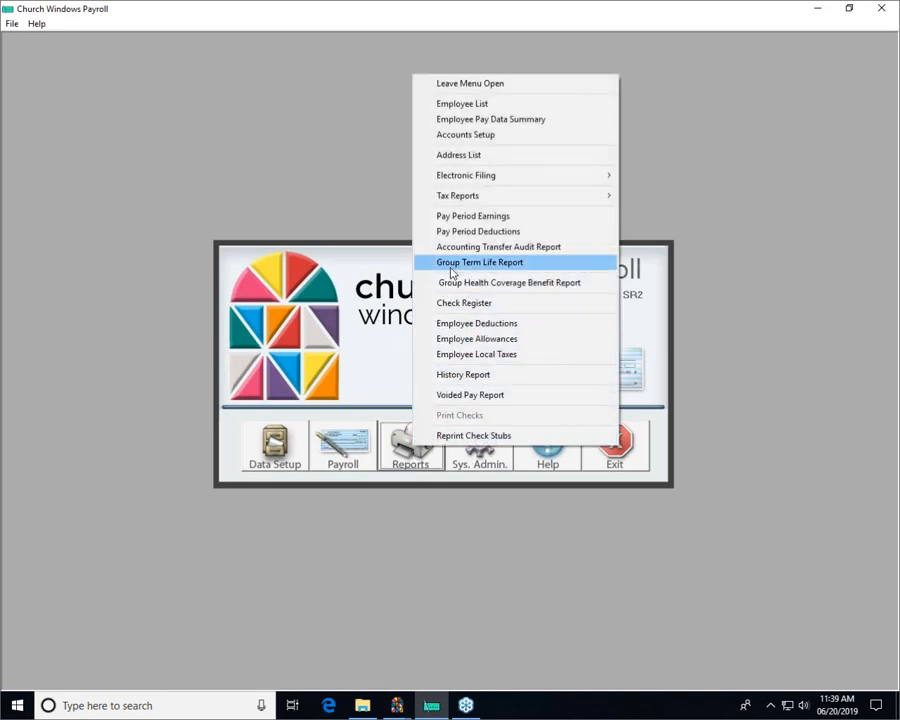
pyautogui.click(459, 234)
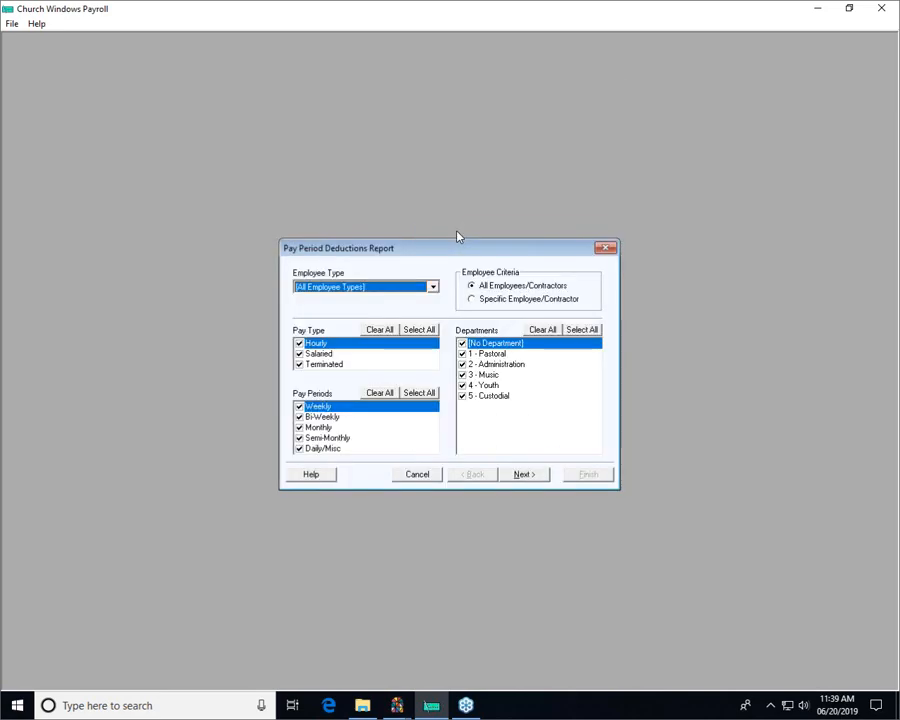
pyautogui.click(524, 474)
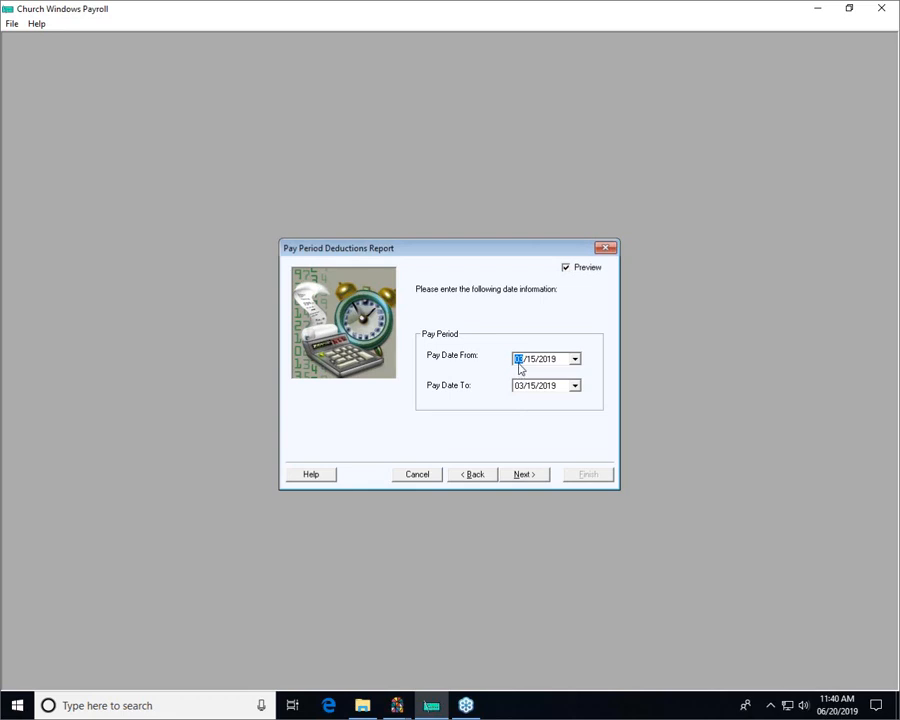
pyautogui.moveTo(518, 368)
pyautogui.click(530, 359)
pyautogui.write('01')
pyautogui.click(536, 388)
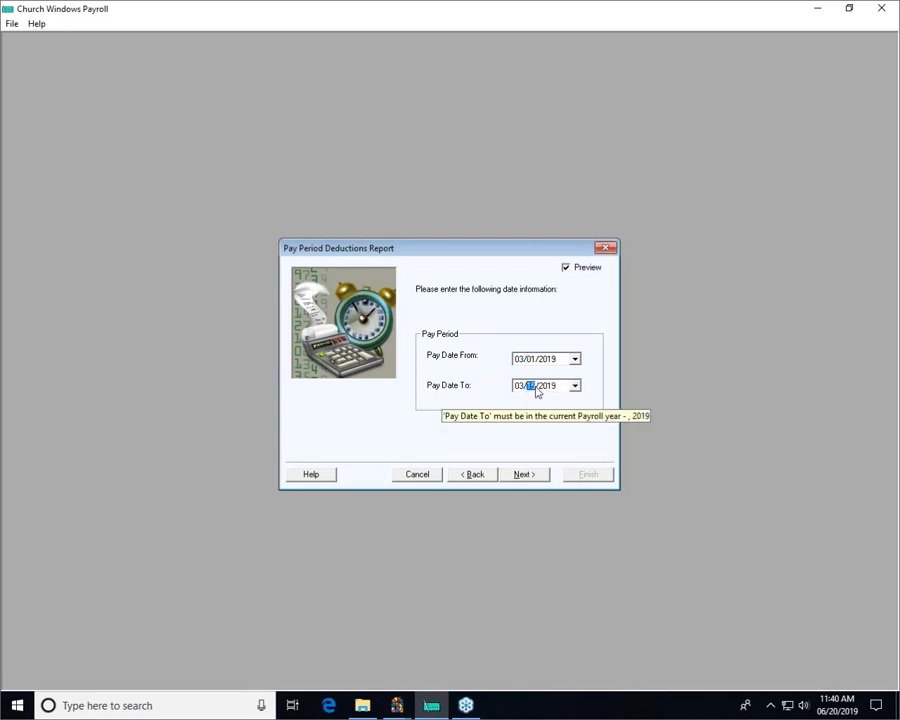
pyautogui.write('31')
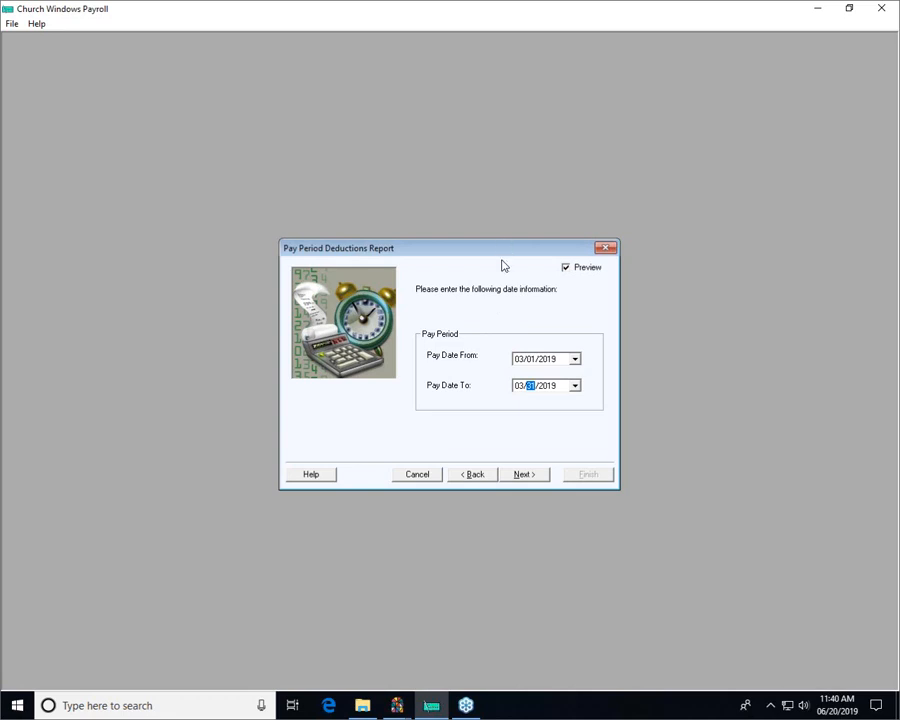
pyautogui.click(520, 475)
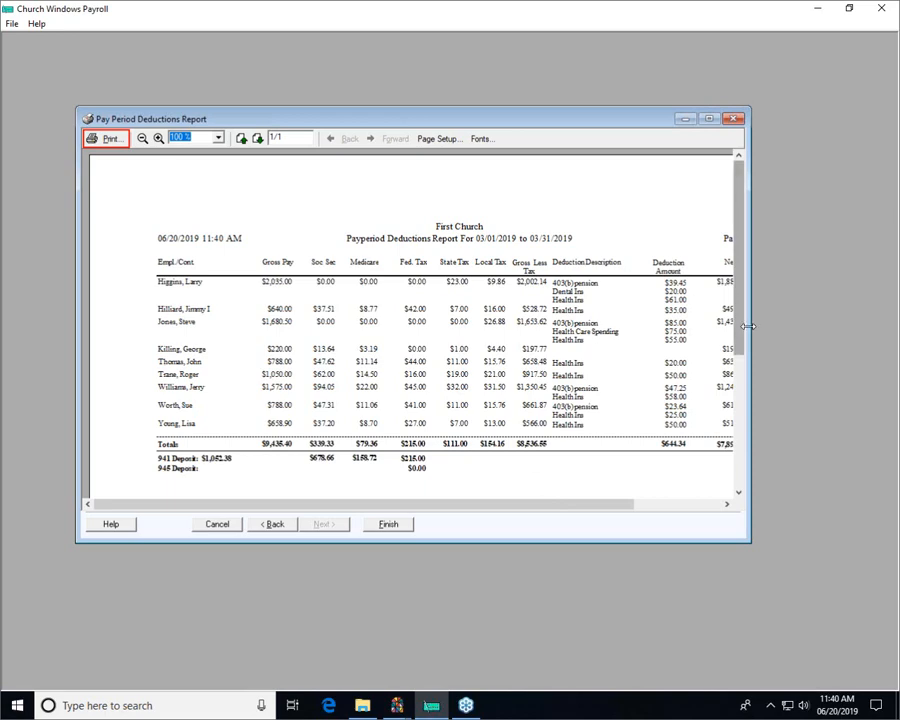
# Examine the March deductions report's tax totals, 941 deposit and local taxes withheld, enlarging the preview to 150%
pyautogui.moveTo(741, 318); pyautogui.dragTo(743, 345)
pyautogui.scroll(-2, 237, 165)
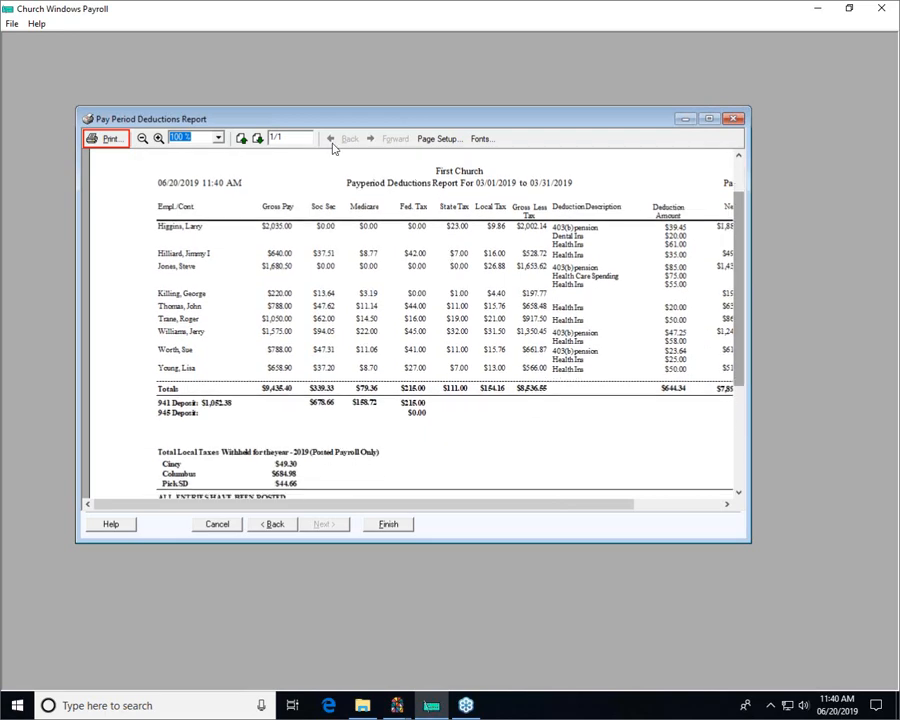
pyautogui.click(158, 139)
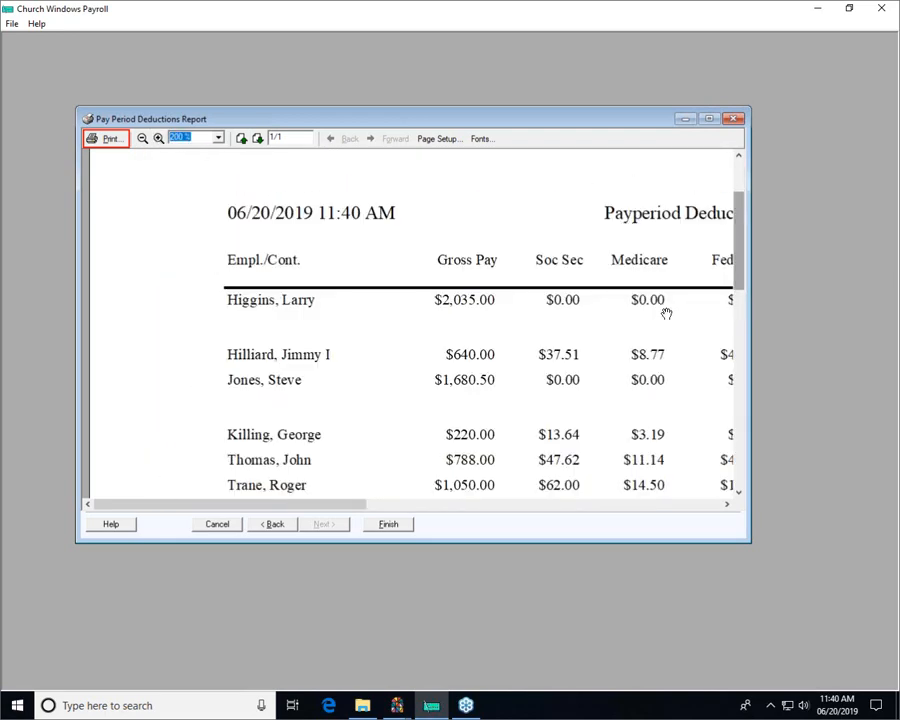
pyautogui.click(142, 139)
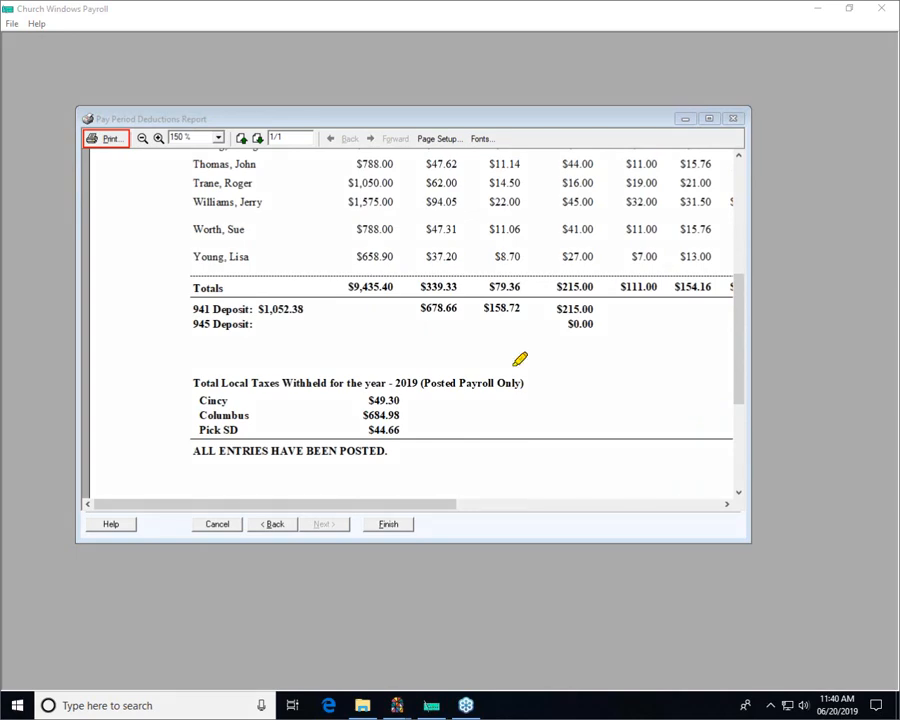
pyautogui.moveTo(101, 301)
pyautogui.mouseDown()
pyautogui.moveTo(150, 306)
pyautogui.moveTo(88, 300)
pyautogui.moveTo(120, 306)
pyautogui.moveTo(93, 307)
pyautogui.mouseUp()
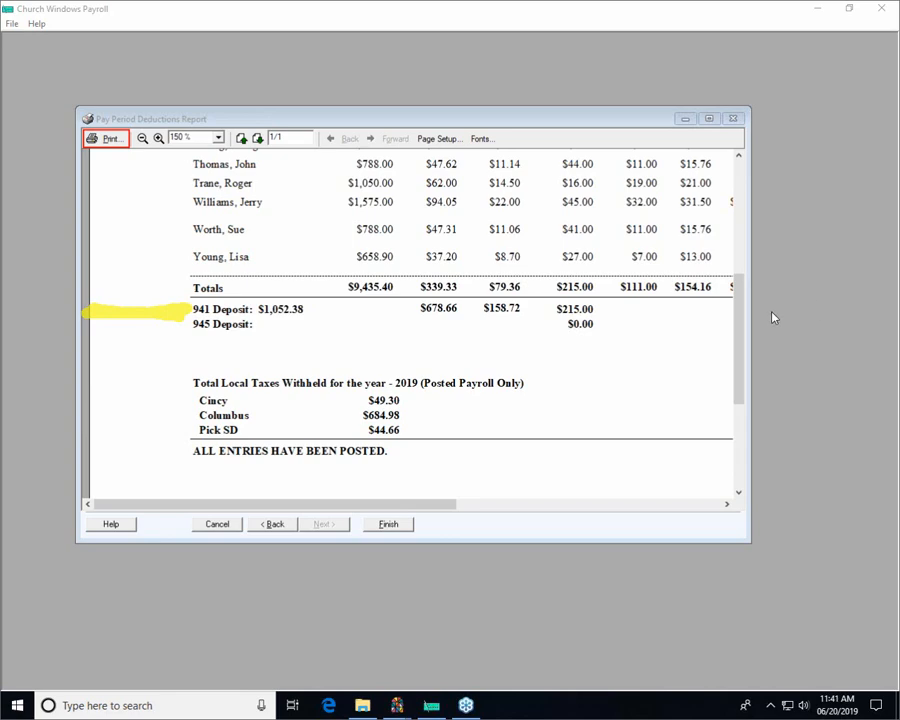
pyautogui.moveTo(741, 328); pyautogui.dragTo(740, 255)
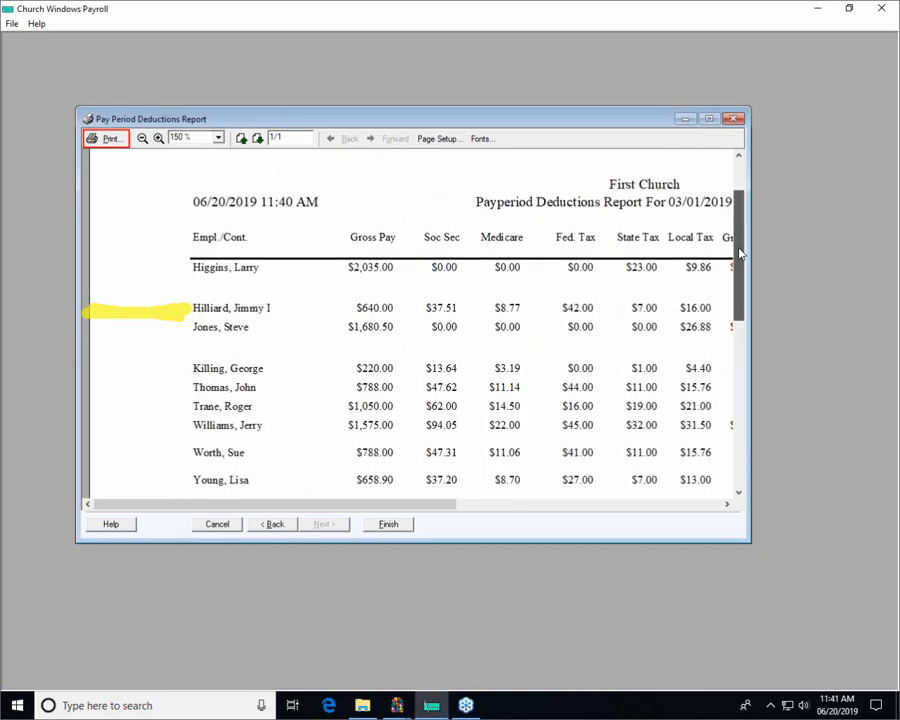
pyautogui.scroll(-1, 382, 482)
pyautogui.moveTo(390, 504); pyautogui.dragTo(462, 510)
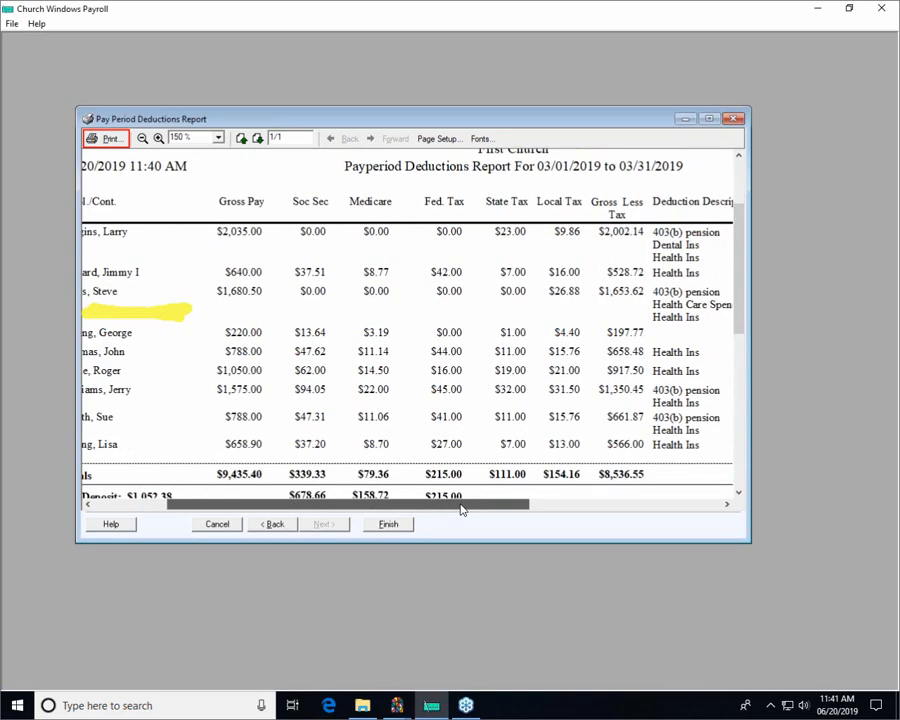
pyautogui.moveTo(741, 275)
pyautogui.mouseDown()
pyautogui.moveTo(743, 314)
pyautogui.moveTo(742, 289)
pyautogui.mouseUp()
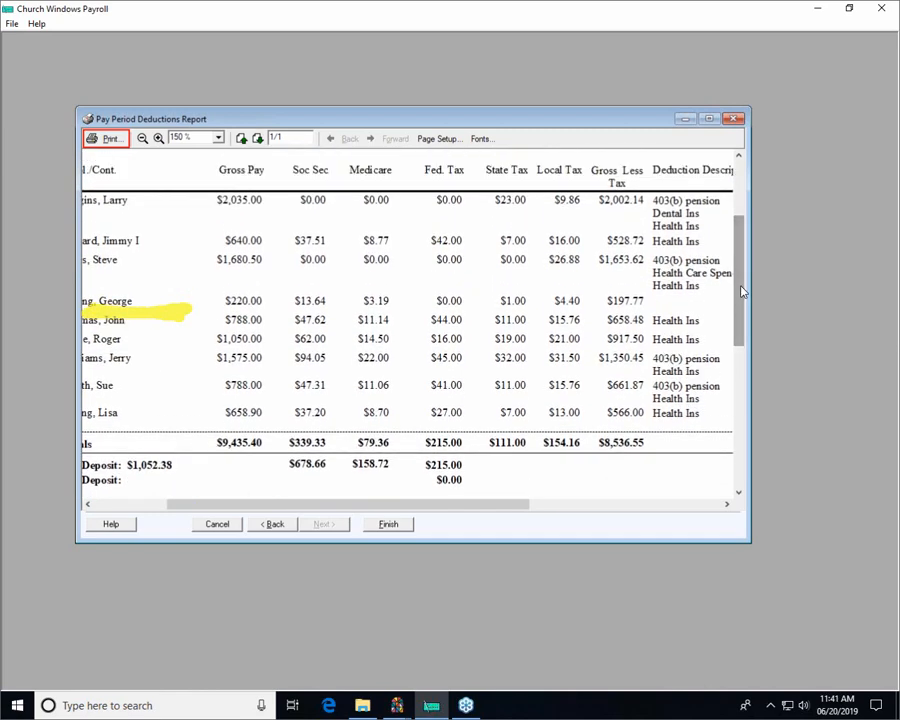
# Rerun the deductions report with pay dates starting 01/01/2019 and check the State Tax total
pyautogui.click(272, 526)
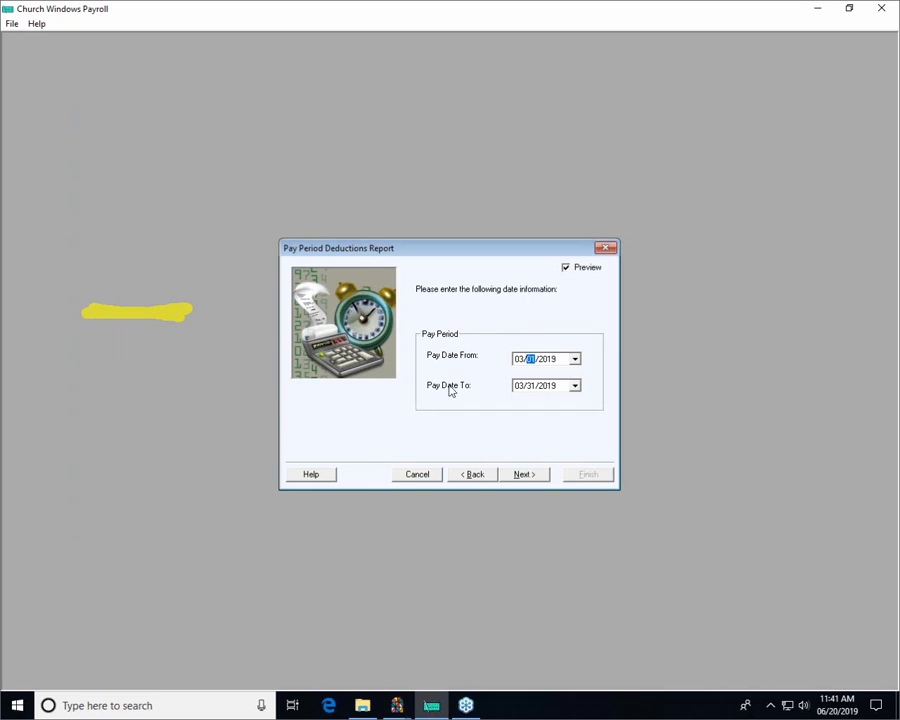
pyautogui.click(518, 359)
pyautogui.click(524, 476)
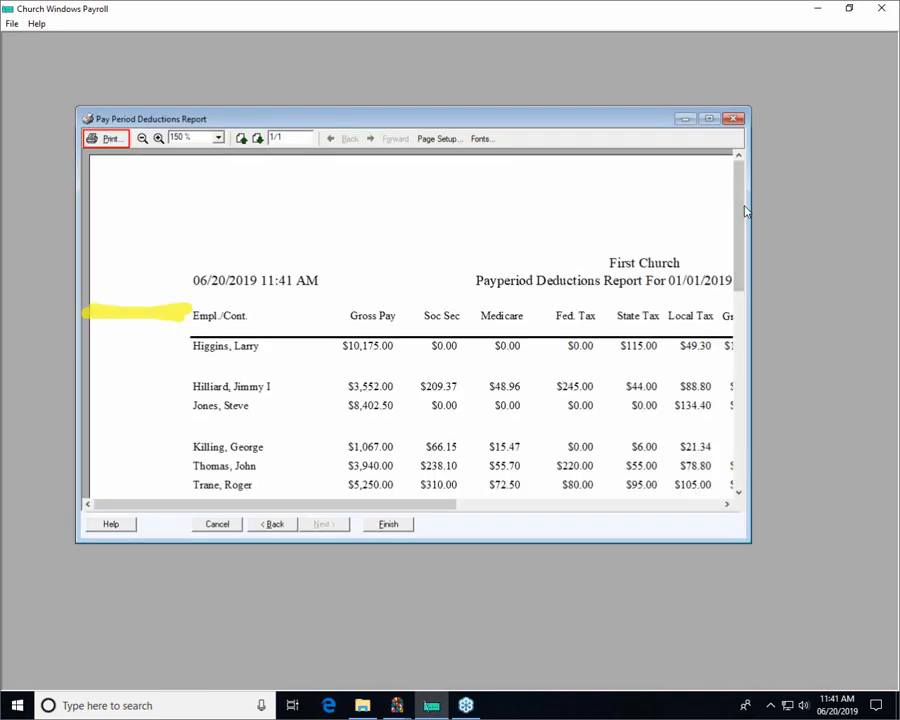
pyautogui.moveTo(742, 206); pyautogui.dragTo(740, 251)
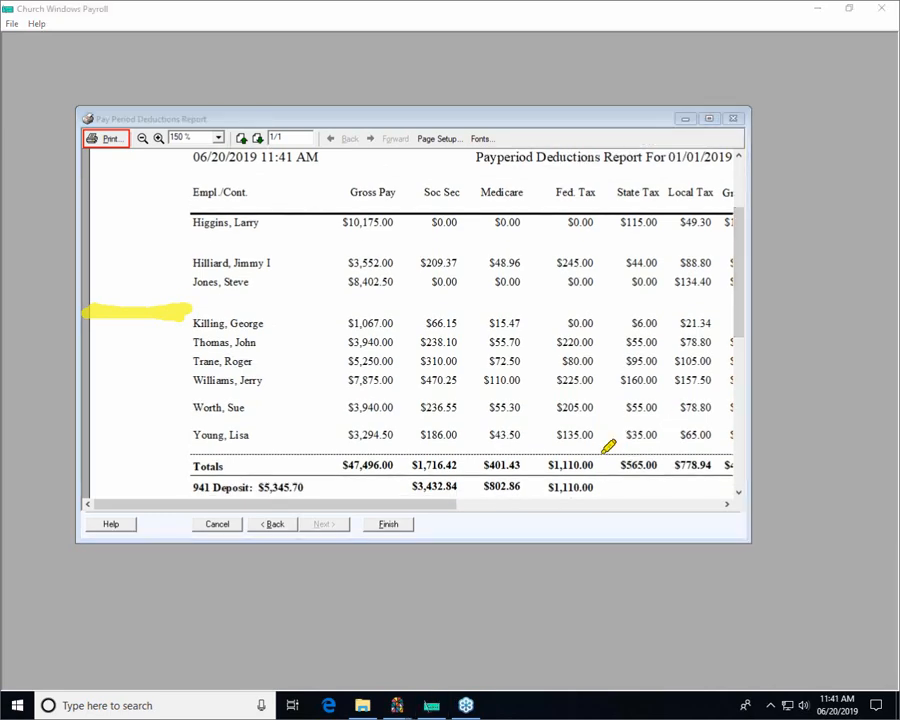
pyautogui.moveTo(615, 480)
pyautogui.mouseDown()
pyautogui.moveTo(605, 478)
pyautogui.moveTo(662, 462)
pyautogui.moveTo(628, 451)
pyautogui.moveTo(599, 471)
pyautogui.moveTo(647, 484)
pyautogui.mouseUp()
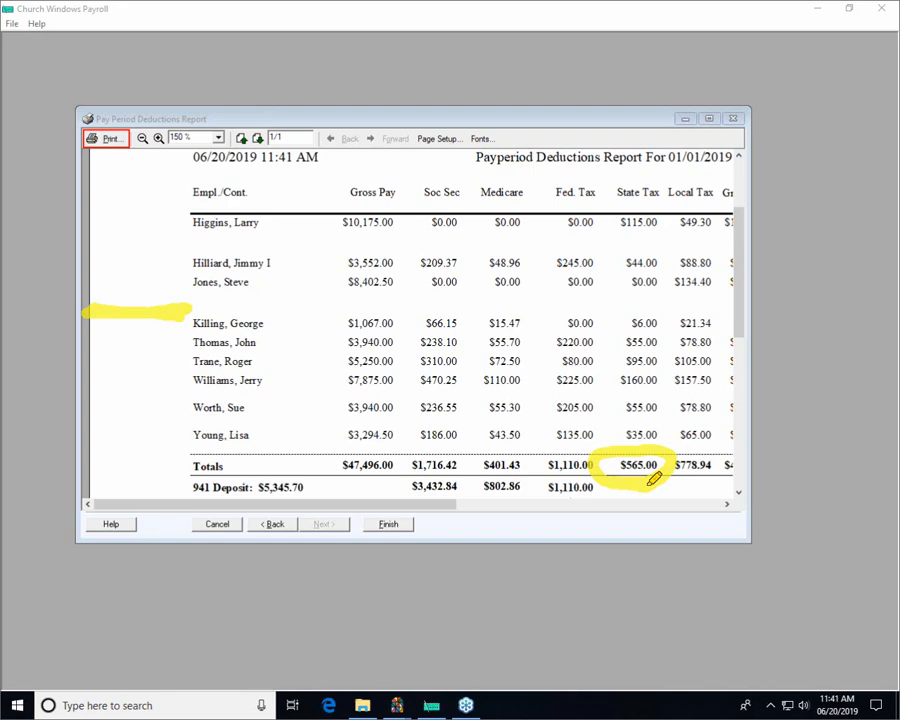
pyautogui.moveTo(652, 480); pyautogui.dragTo(614, 455)
pyautogui.press('Escape')
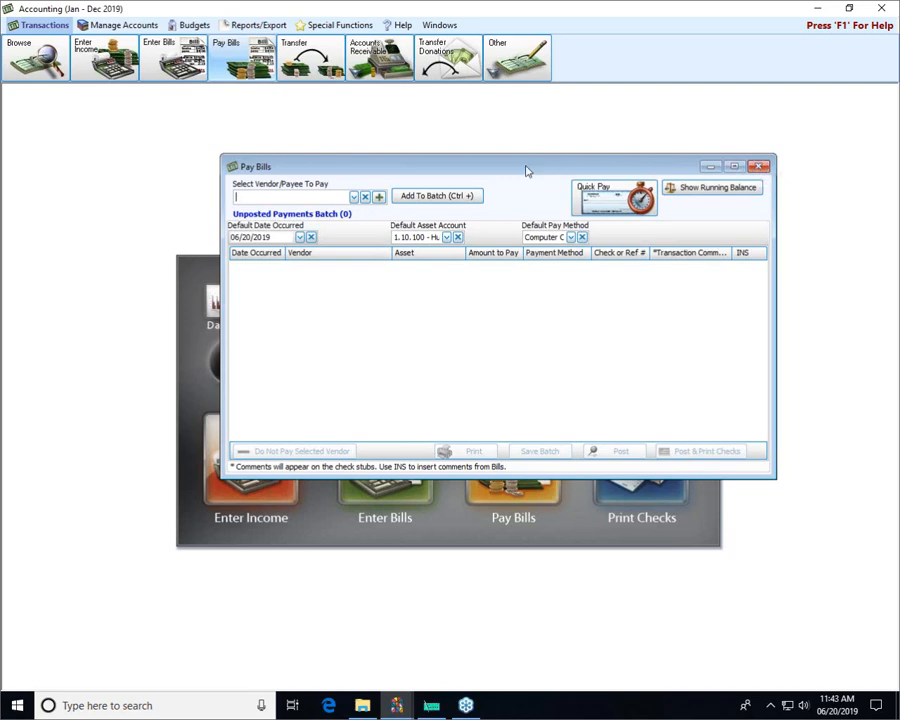
# In Accounting, reopen Pay Bills and use Quick Pay to list the vendors with a balance
pyautogui.moveTo(504, 173); pyautogui.dragTo(470, 205)
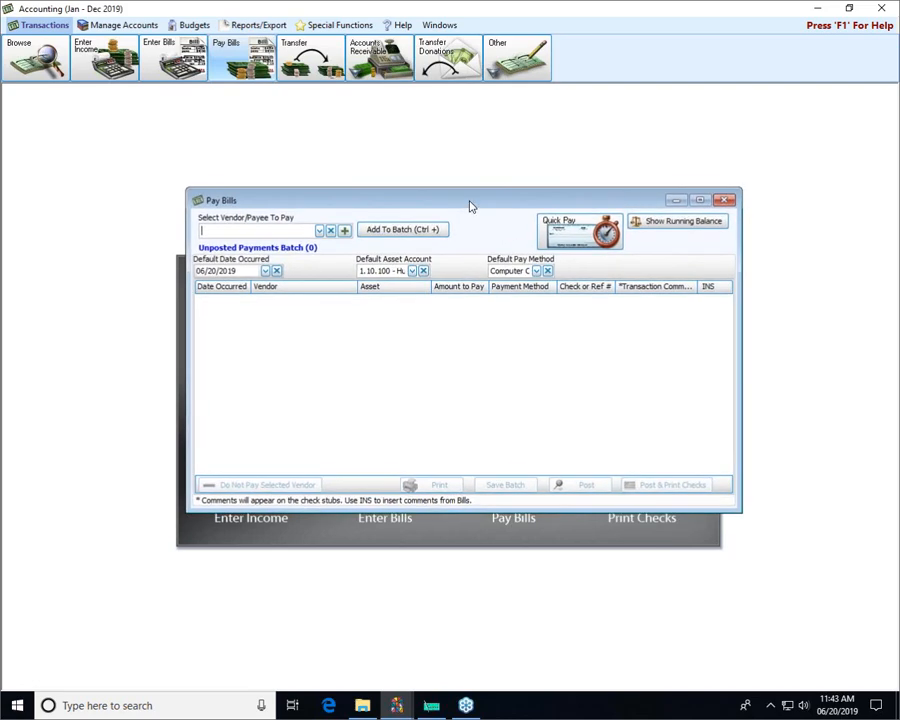
pyautogui.click(725, 199)
pyautogui.click(504, 459)
pyautogui.click(559, 230)
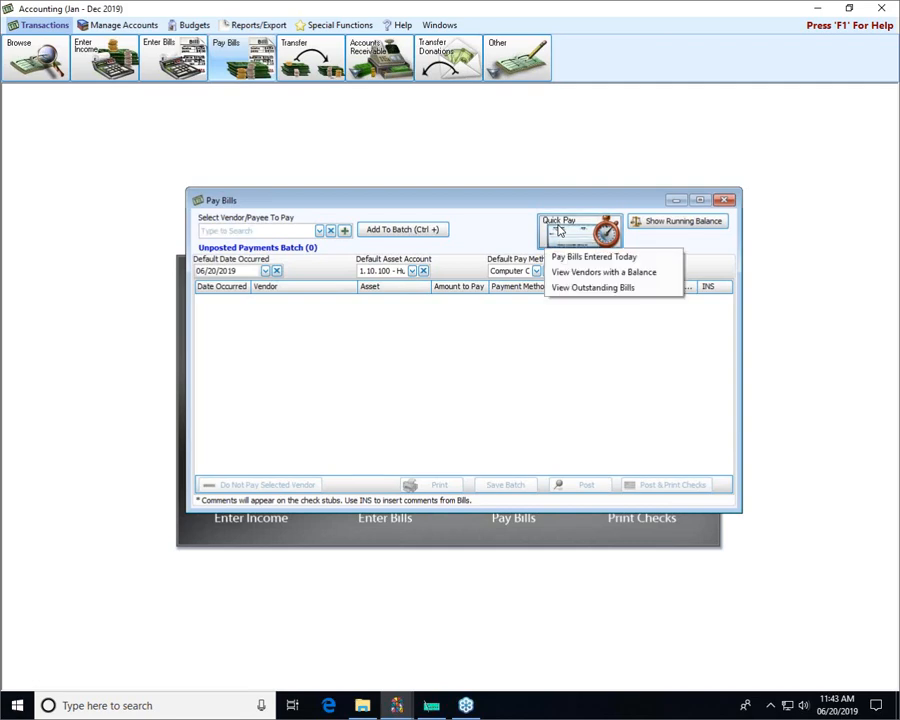
pyautogui.click(582, 276)
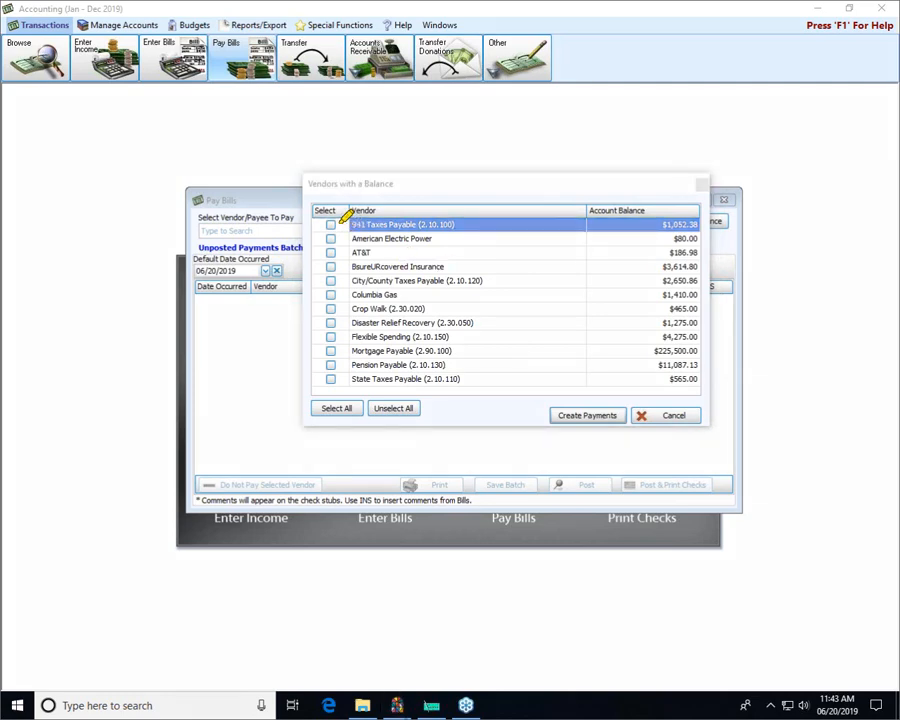
pyautogui.moveTo(365, 224); pyautogui.dragTo(455, 224)
pyautogui.moveTo(585, 222); pyautogui.dragTo(646, 222)
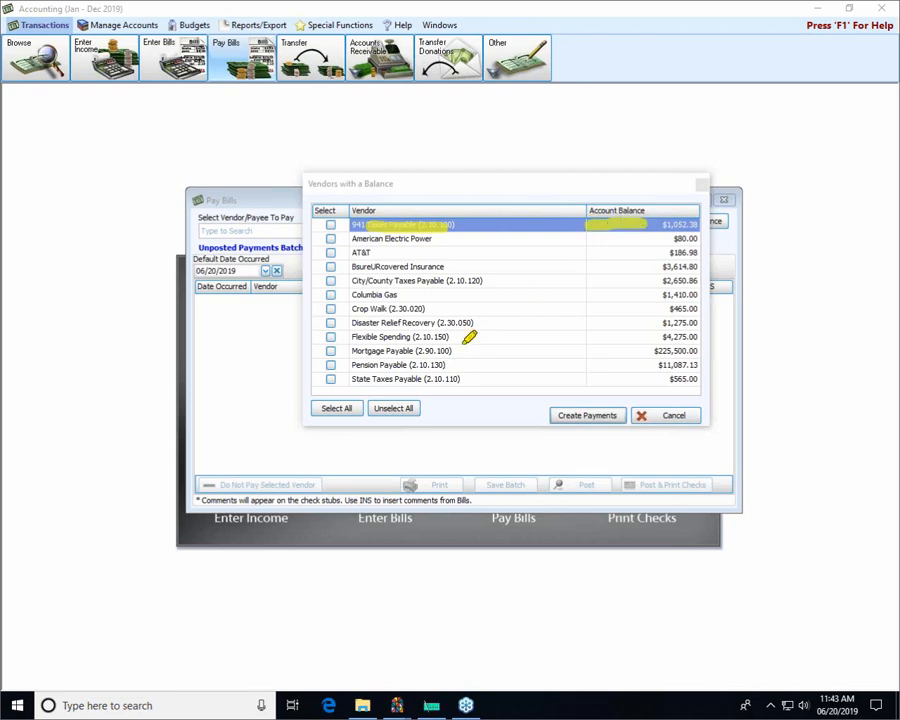
pyautogui.moveTo(463, 374); pyautogui.dragTo(634, 376)
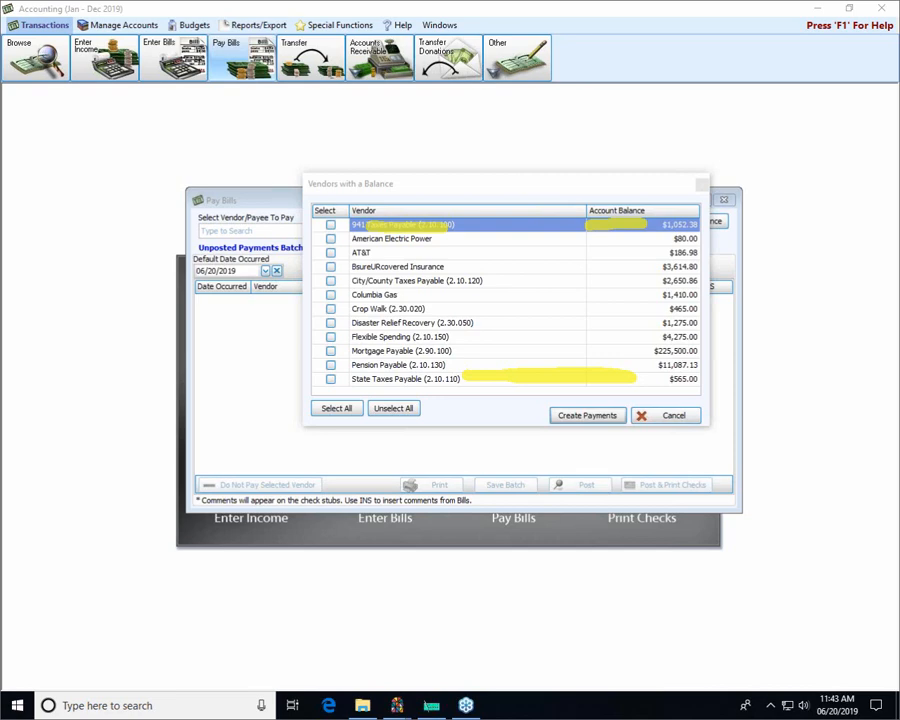
pyautogui.press('Escape')
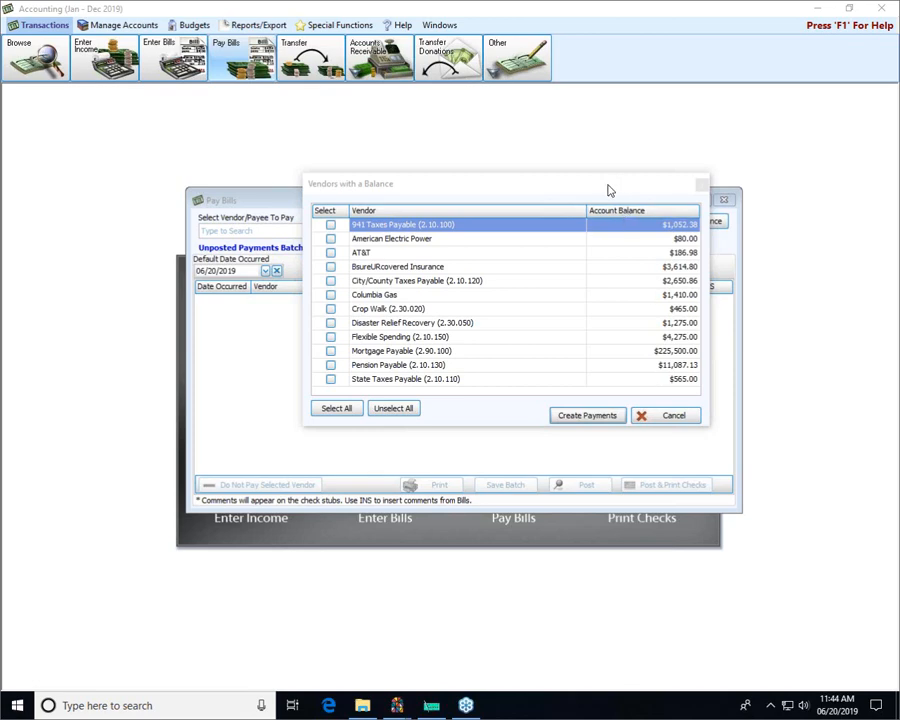
# Select the vendors 941 Taxes Payable (2.10.100) and State Taxes Payable (2.10.110) and create payments for them
pyautogui.click(331, 226)
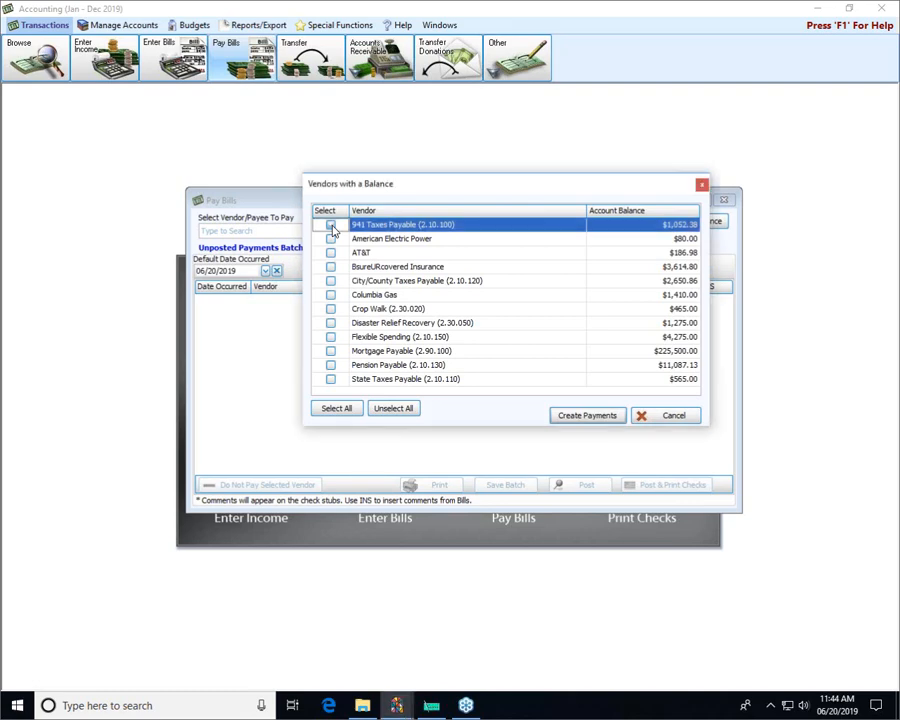
pyautogui.click(331, 380)
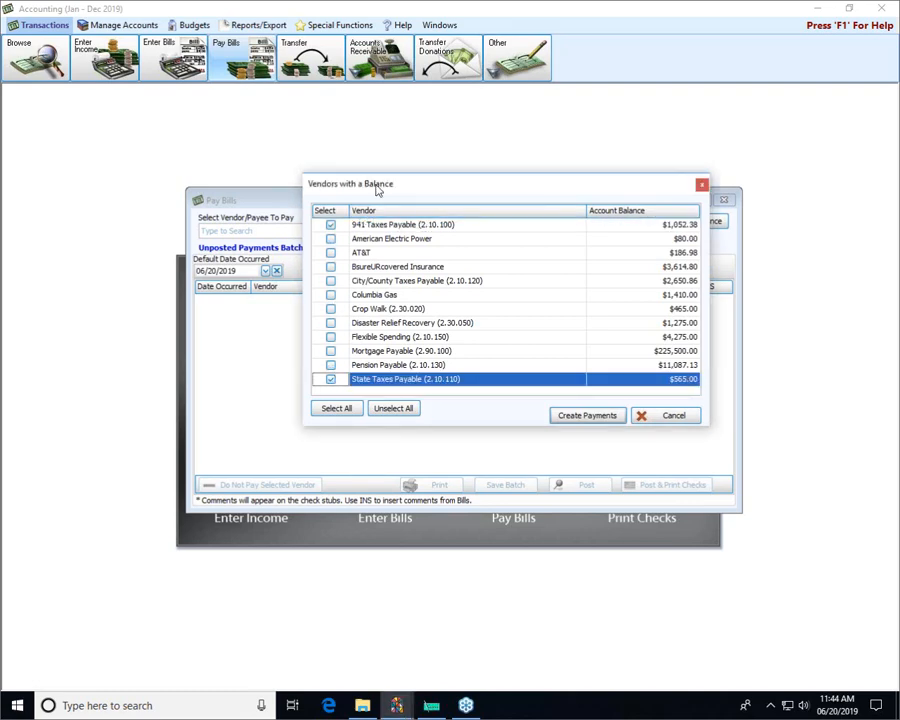
pyautogui.click(585, 415)
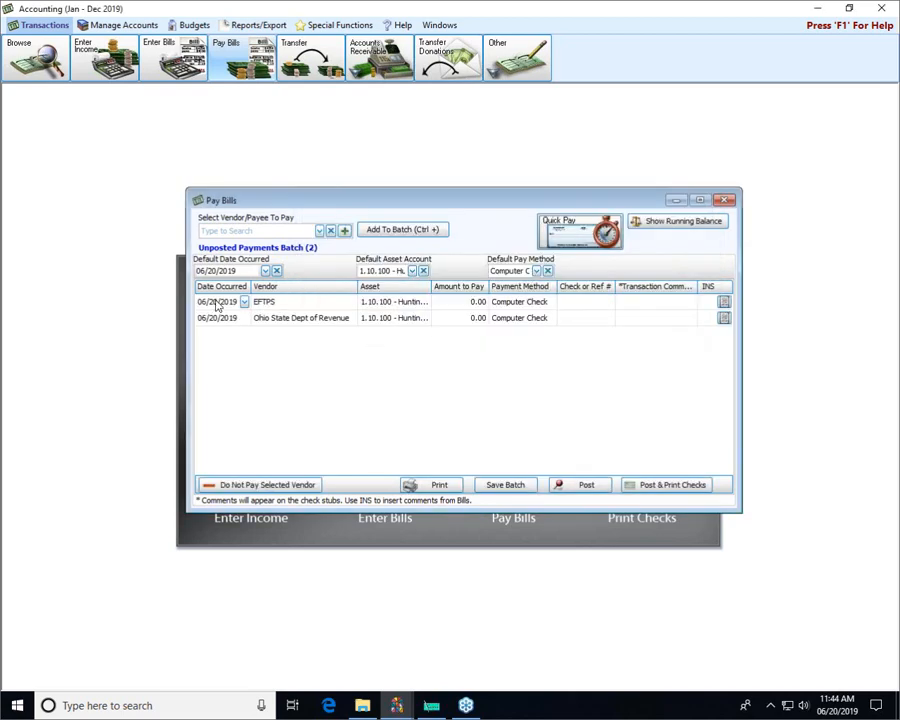
# Set the payment batch's default date occurred to 04/12/2019
pyautogui.click(265, 270)
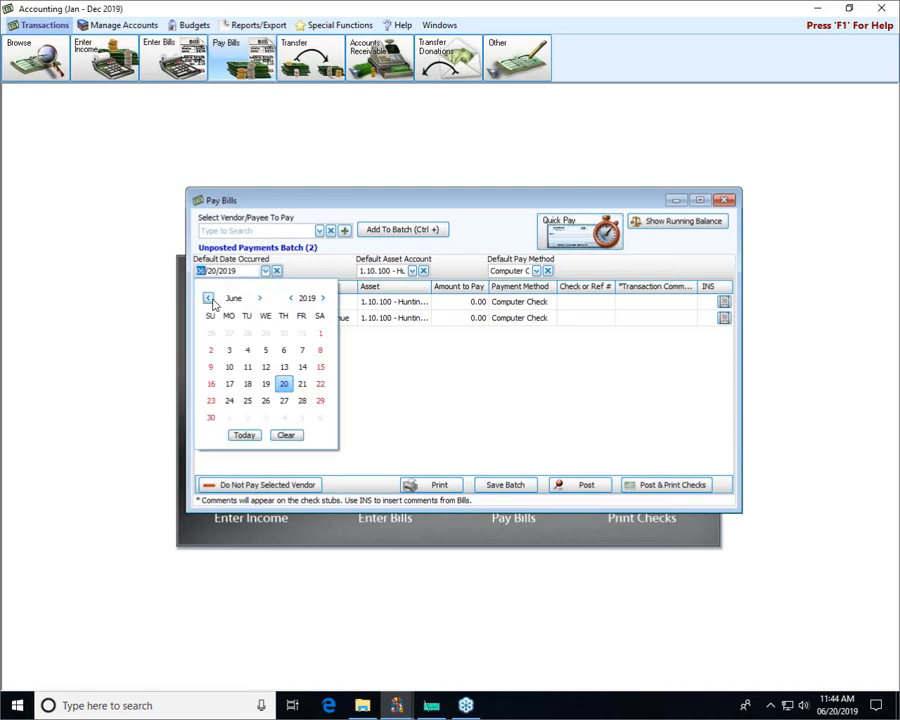
pyautogui.click(209, 299)
pyautogui.click(209, 299)
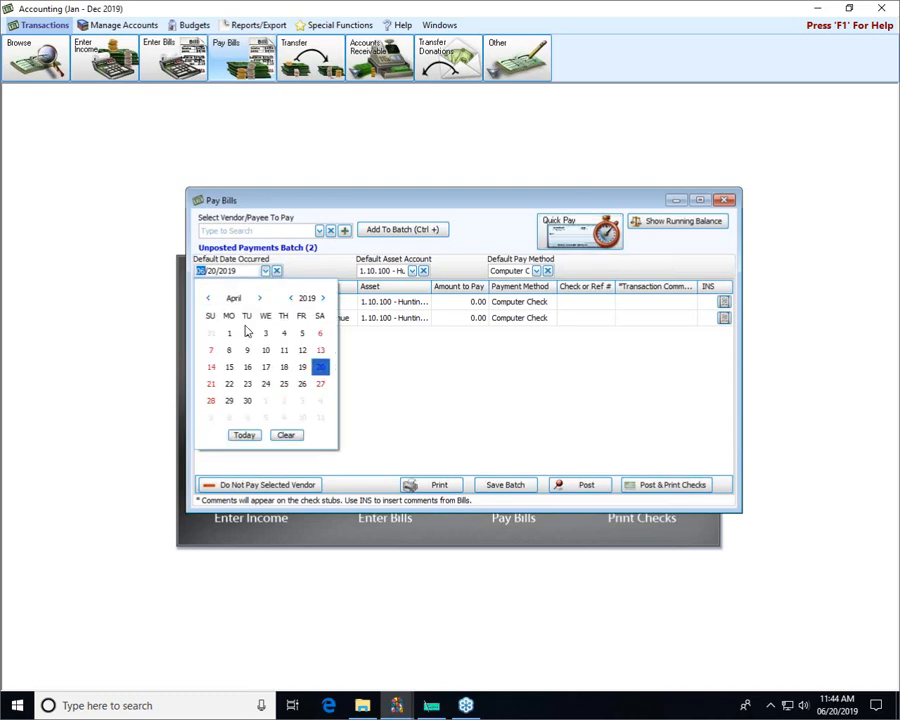
pyautogui.click(303, 352)
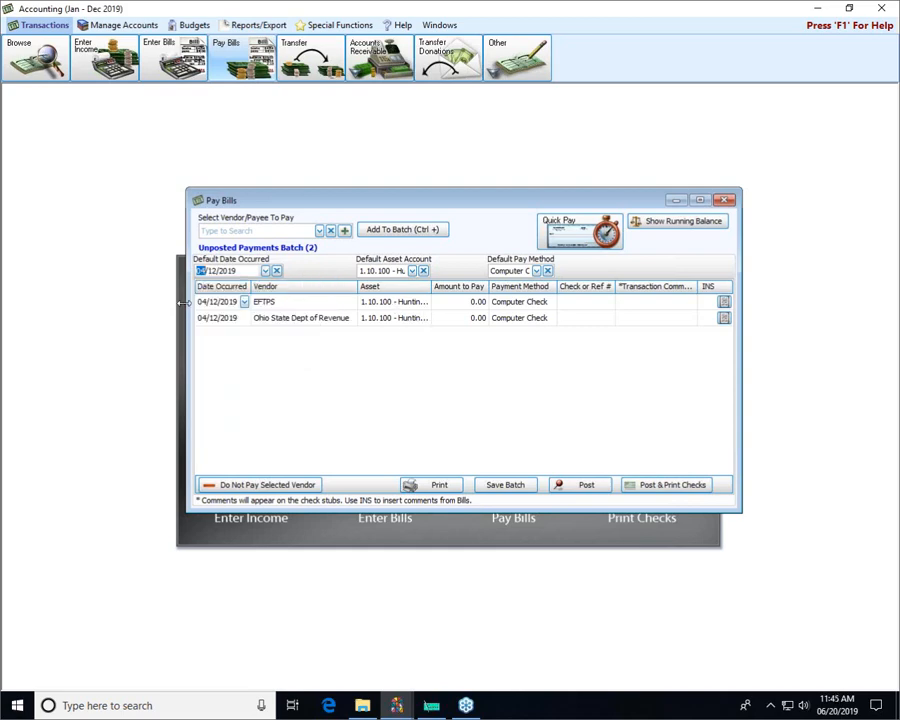
# Set the EFTPS payment's amount to 1,052.38 and its payment method to EFT
pyautogui.click(474, 301)
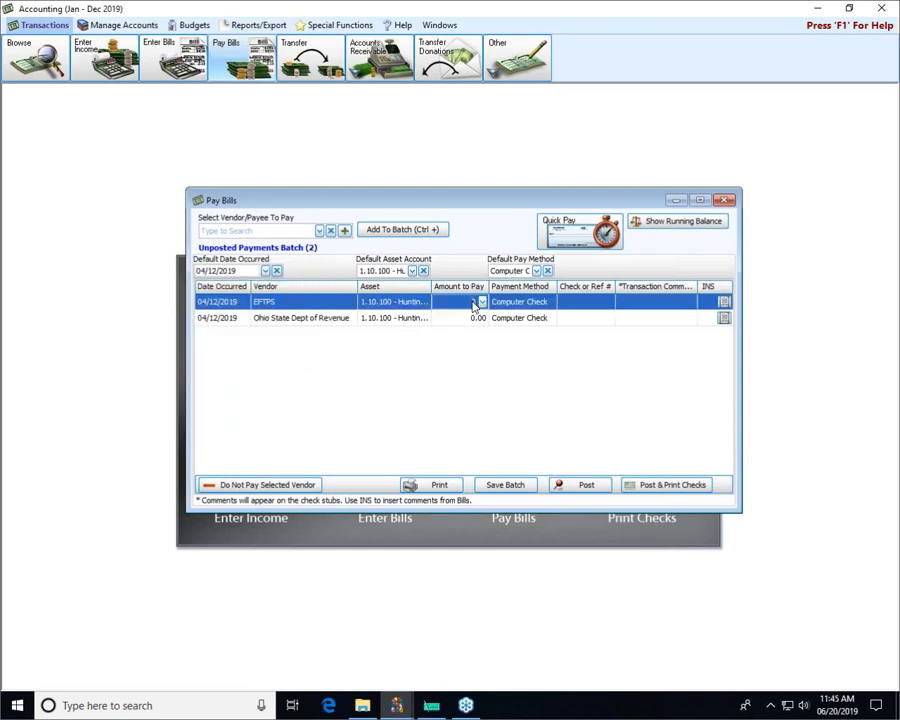
pyautogui.write('1052.38')
pyautogui.click(545, 303)
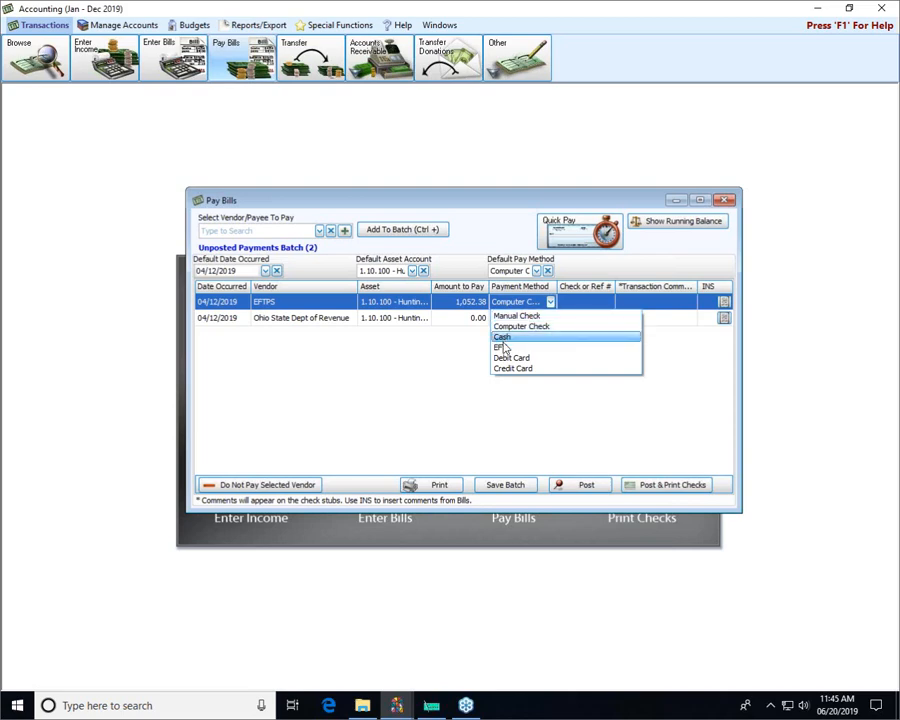
pyautogui.click(525, 348)
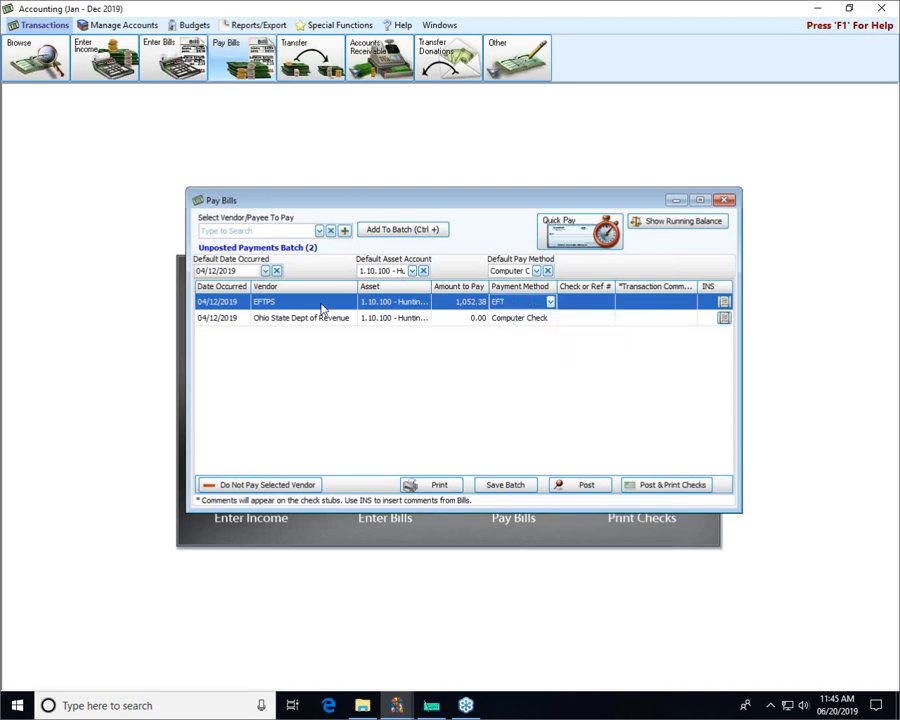
# Set the Ohio State Dept of Revenue payment's amount to 565.00, with Computer Check as its payment method
pyautogui.click(478, 317)
pyautogui.write('565')
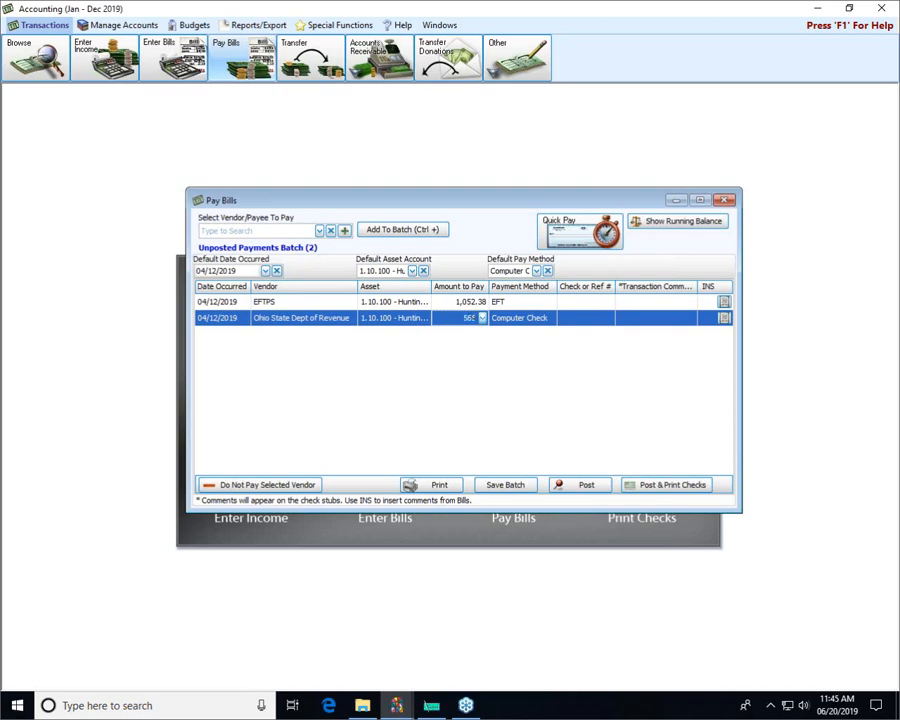
pyautogui.click(519, 320)
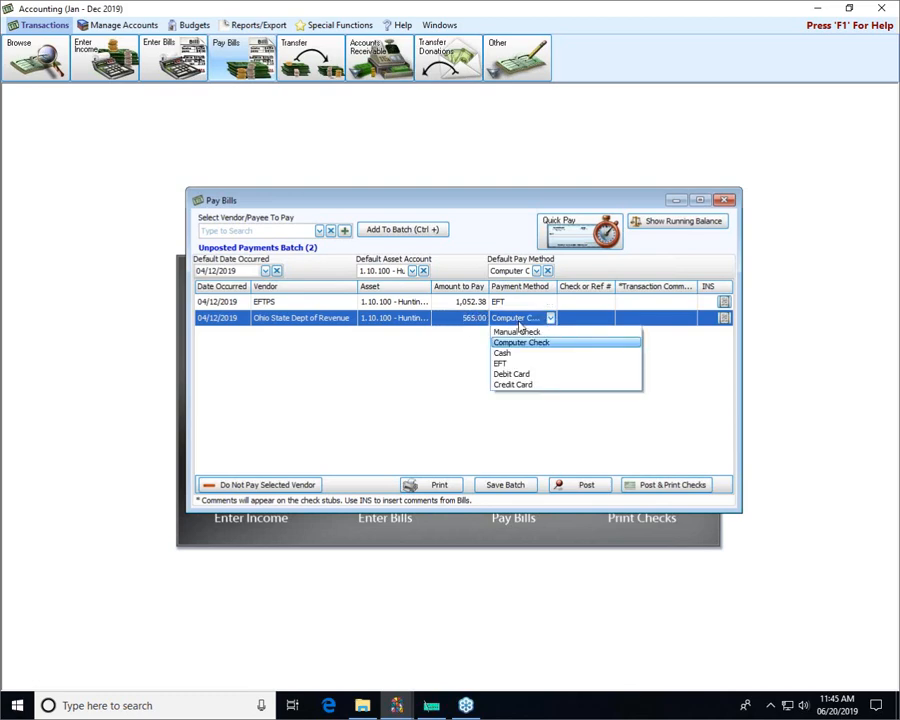
pyautogui.click(528, 351)
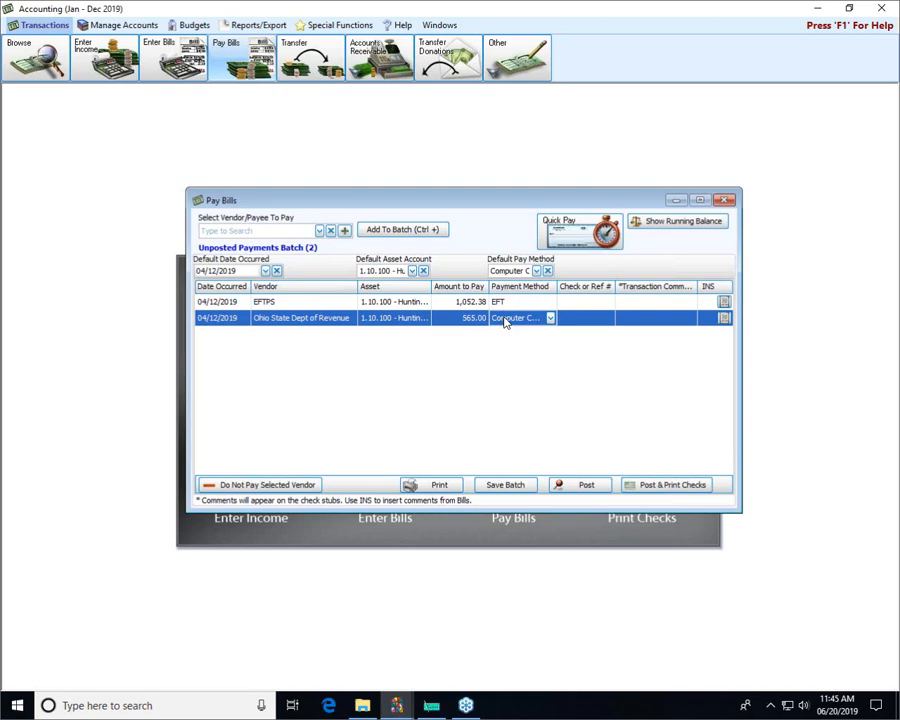
# Check the batch's running balances and post both payments through Post & Print Checks, skipping the transaction printout and closing Print Checks without printing
pyautogui.click(645, 224)
pyautogui.moveTo(268, 30); pyautogui.dragTo(506, 100)
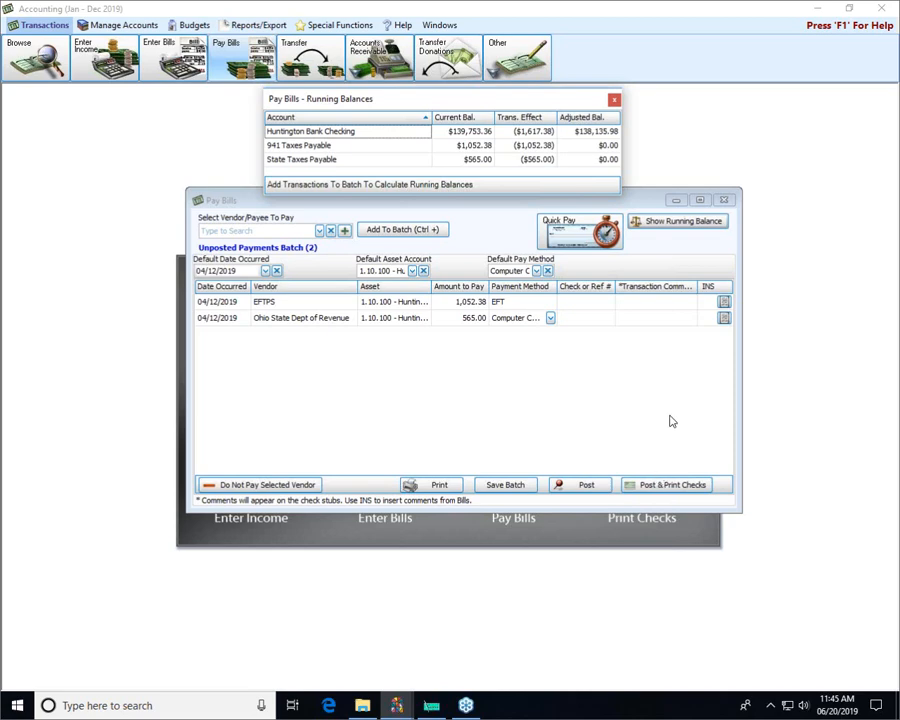
pyautogui.click(652, 484)
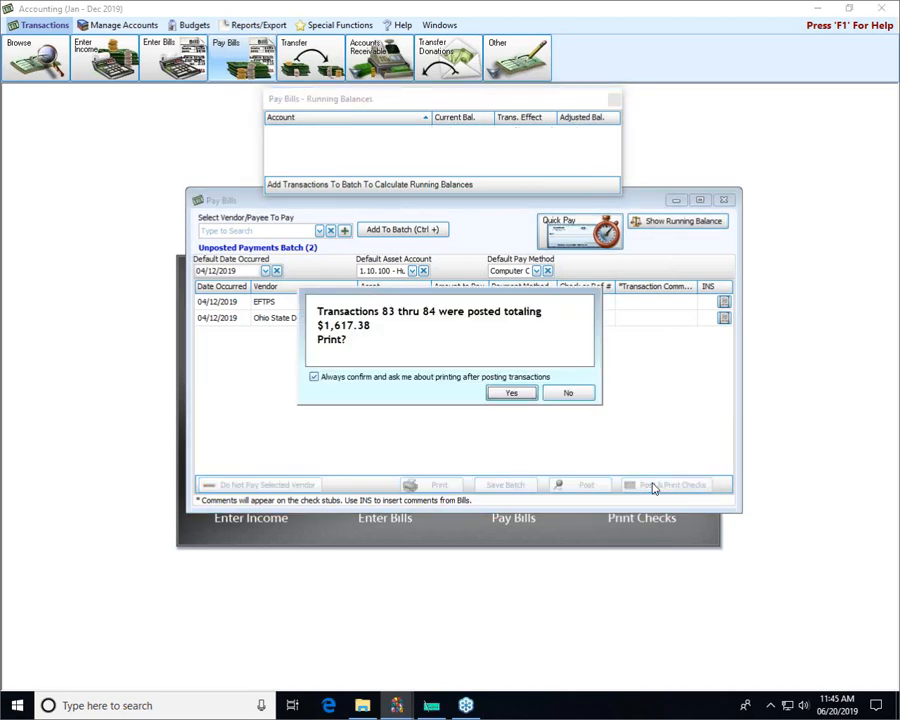
pyautogui.click(571, 393)
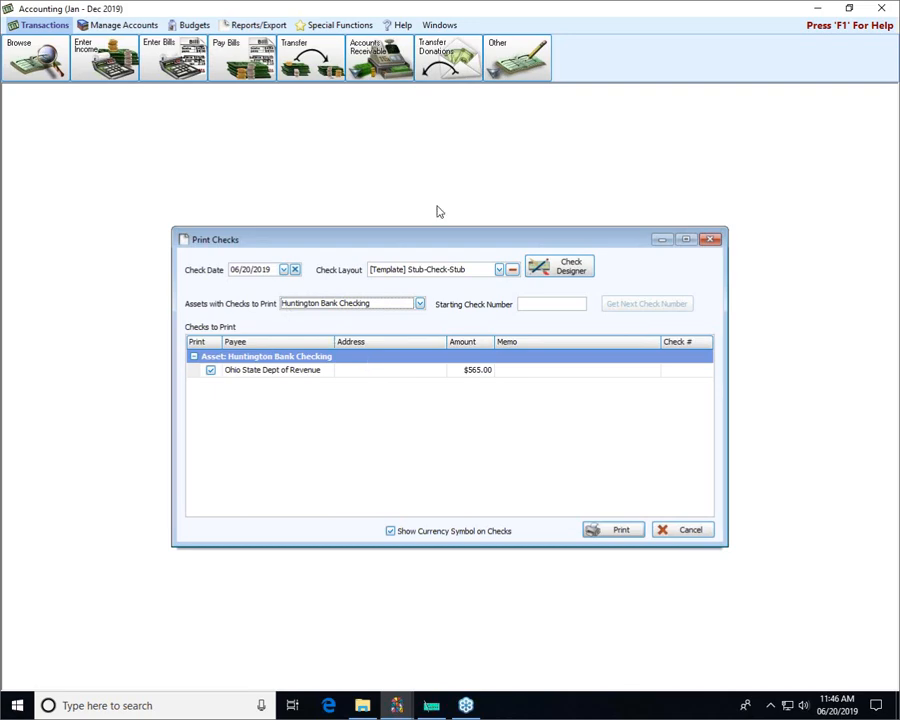
pyautogui.click(710, 239)
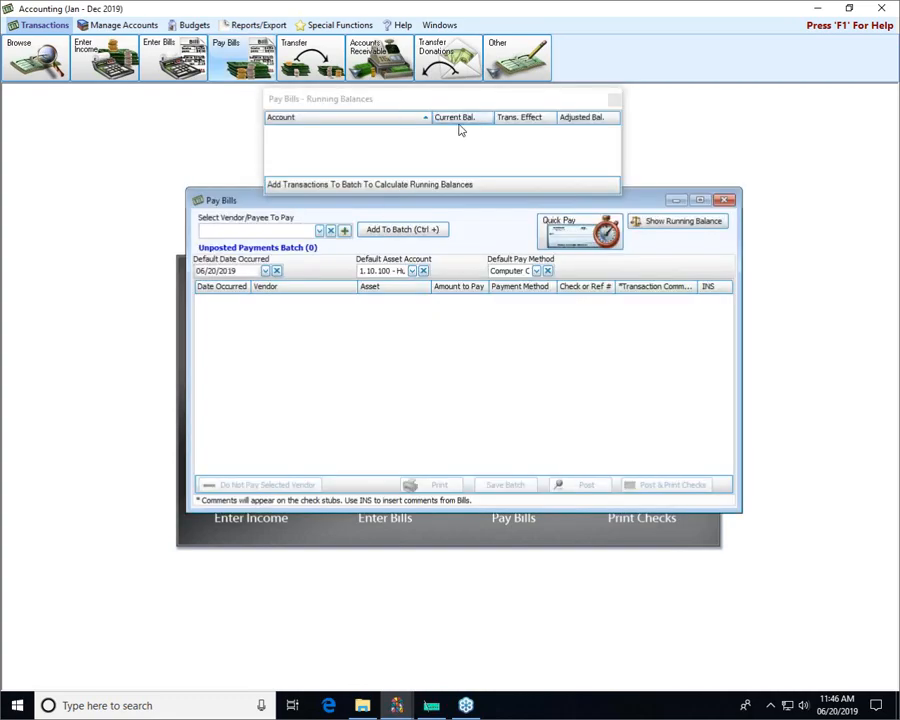
# Close the running balances and use Quick Pay to review the vendors with a balance, without creating any payments
pyautogui.click(613, 101)
pyautogui.click(588, 242)
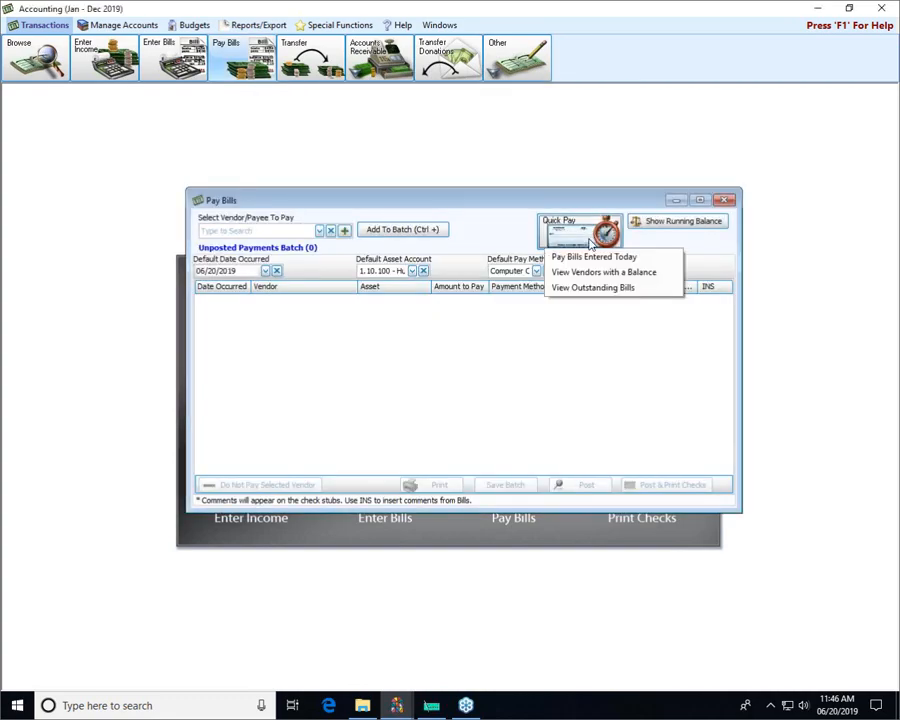
pyautogui.click(597, 273)
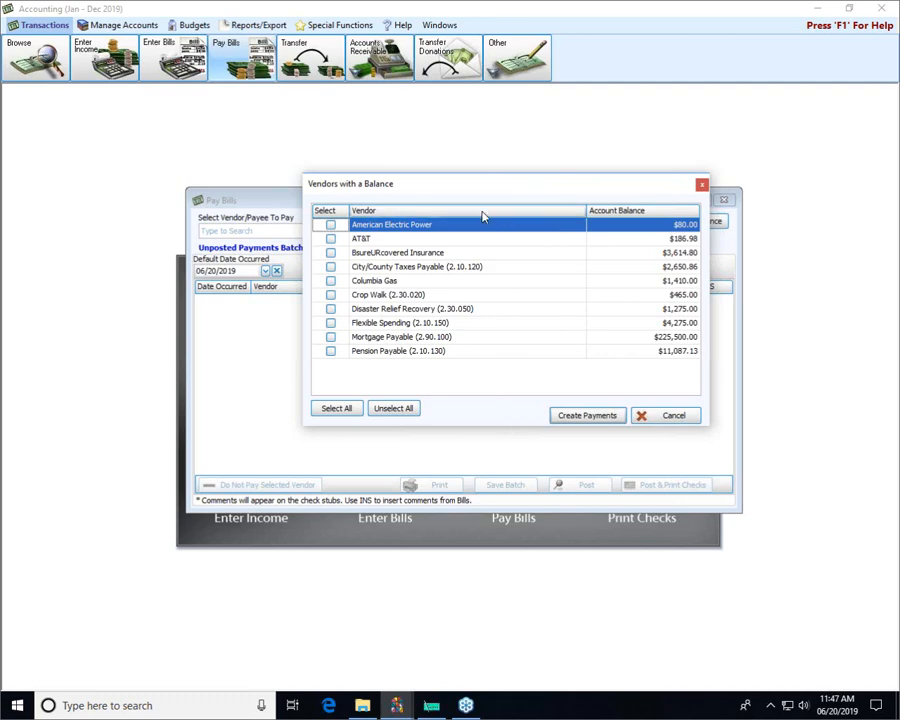
pyautogui.click(686, 418)
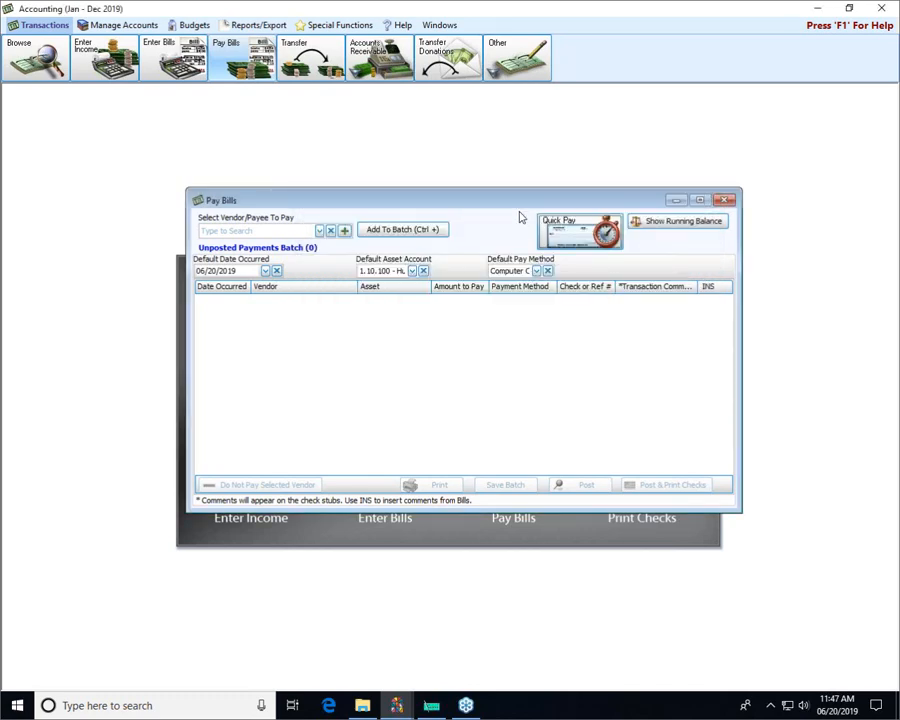